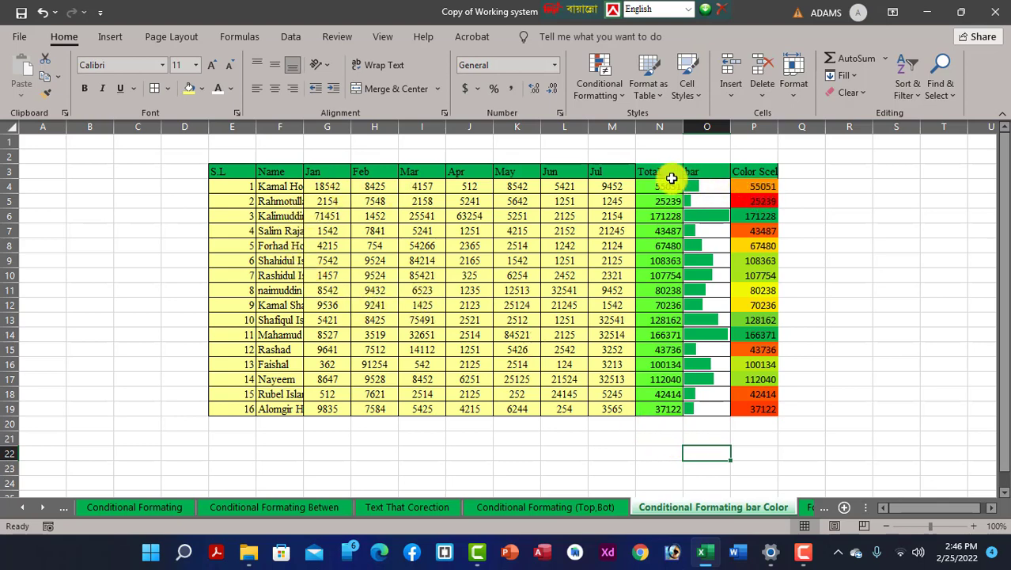
Step: Examine the existing Total, bar and Color Scale columns, comparing the highest and lowest rows' data bars and colours
{"action": "left_click", "coordinate": [669, 290]}
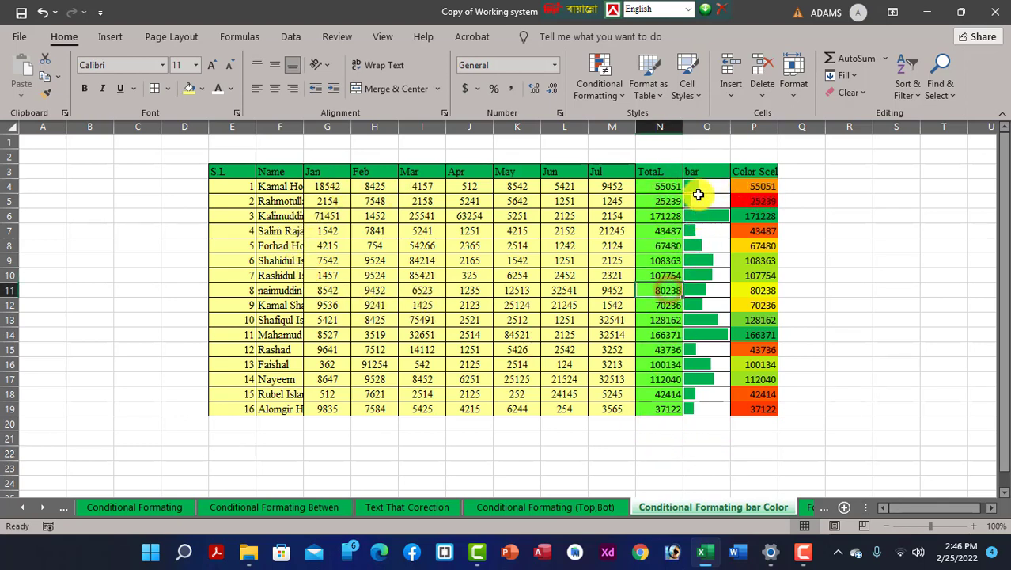
{"action": "left_click", "coordinate": [697, 188]}
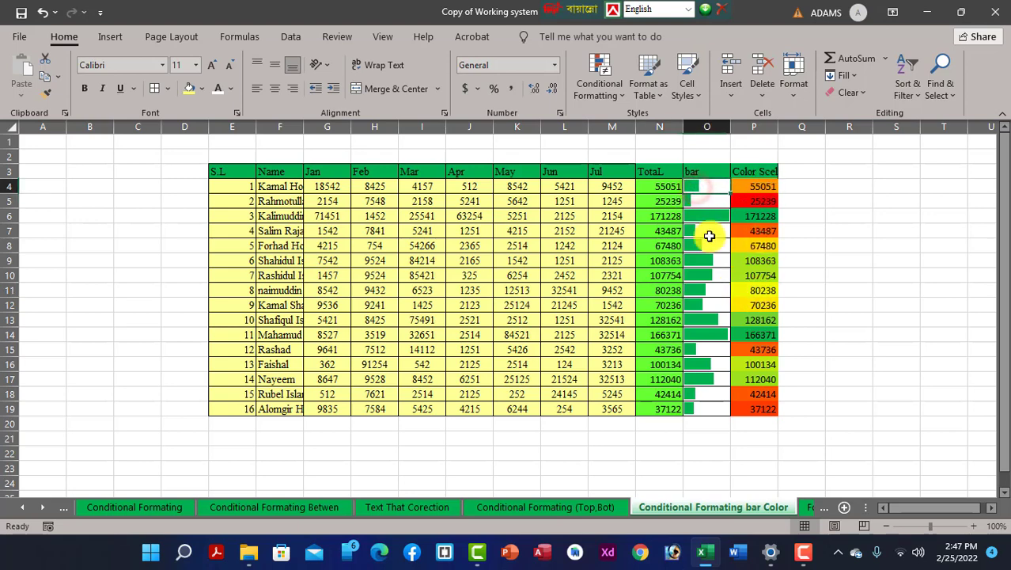
{"action": "left_click_drag", "start_coordinate": [705, 188], "coordinate": [693, 409]}
{"action": "mouse_move", "coordinate": [762, 186]}
{"action": "left_mouse_down"}
{"action": "mouse_move", "coordinate": [767, 422]}
{"action": "mouse_move", "coordinate": [766, 406]}
{"action": "left_mouse_up"}
{"action": "left_click", "coordinate": [703, 216]}
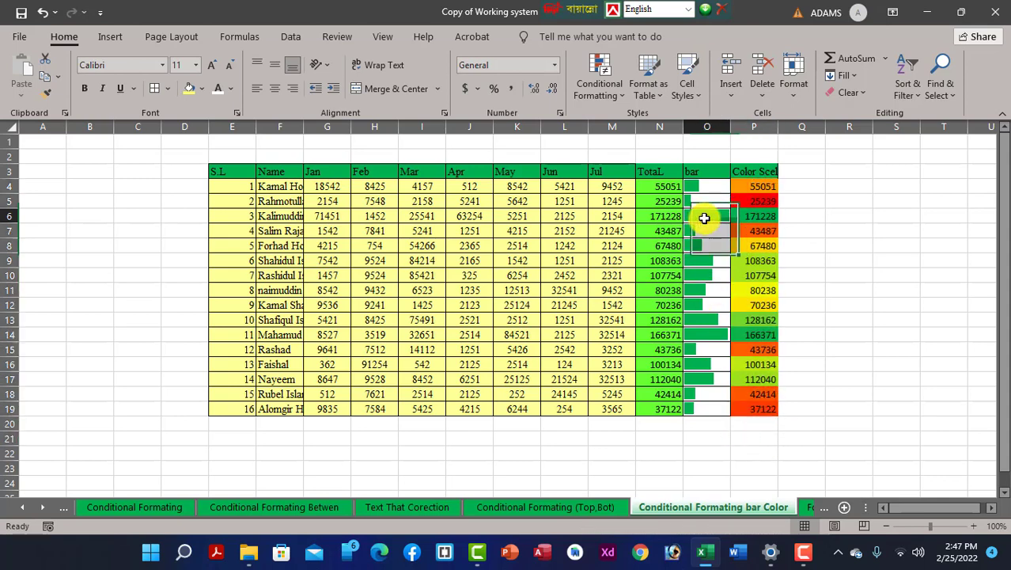
{"action": "left_click", "coordinate": [757, 334]}
{"action": "left_click", "coordinate": [760, 215]}
{"action": "left_click", "coordinate": [760, 334]}
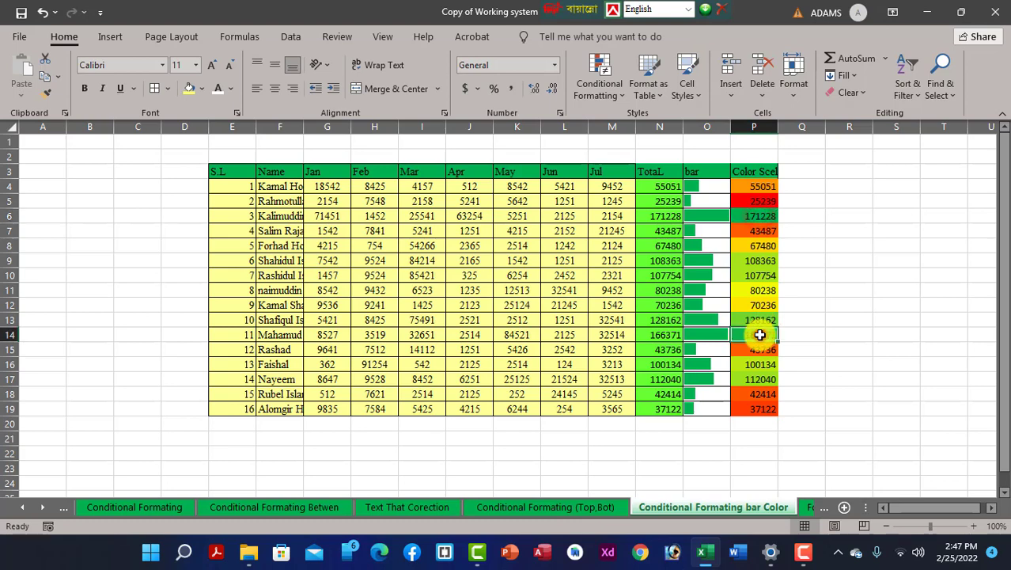
{"action": "left_click", "coordinate": [701, 199]}
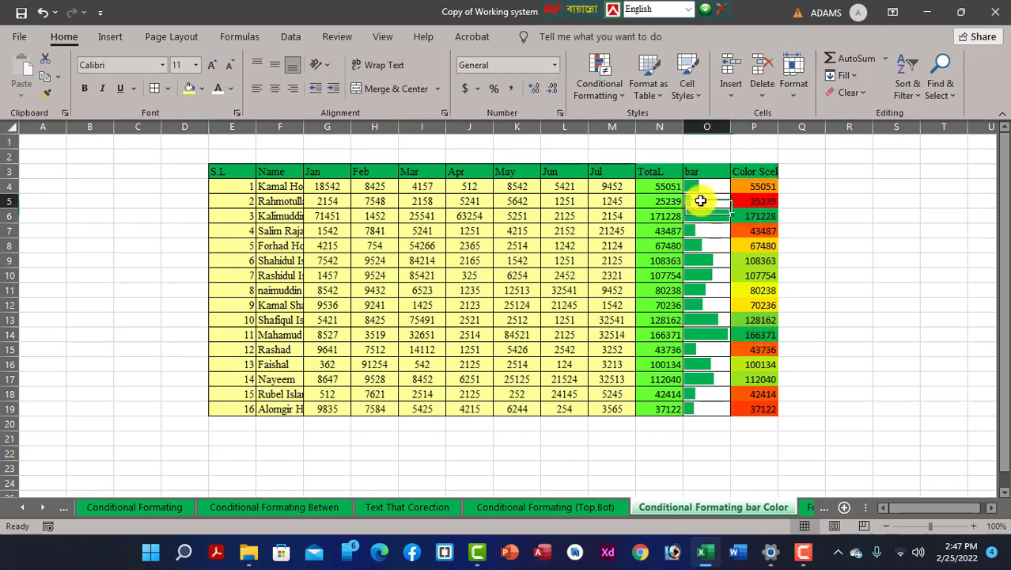
{"action": "left_click", "coordinate": [745, 200]}
{"action": "left_click", "coordinate": [687, 201]}
{"action": "left_click", "coordinate": [757, 200]}
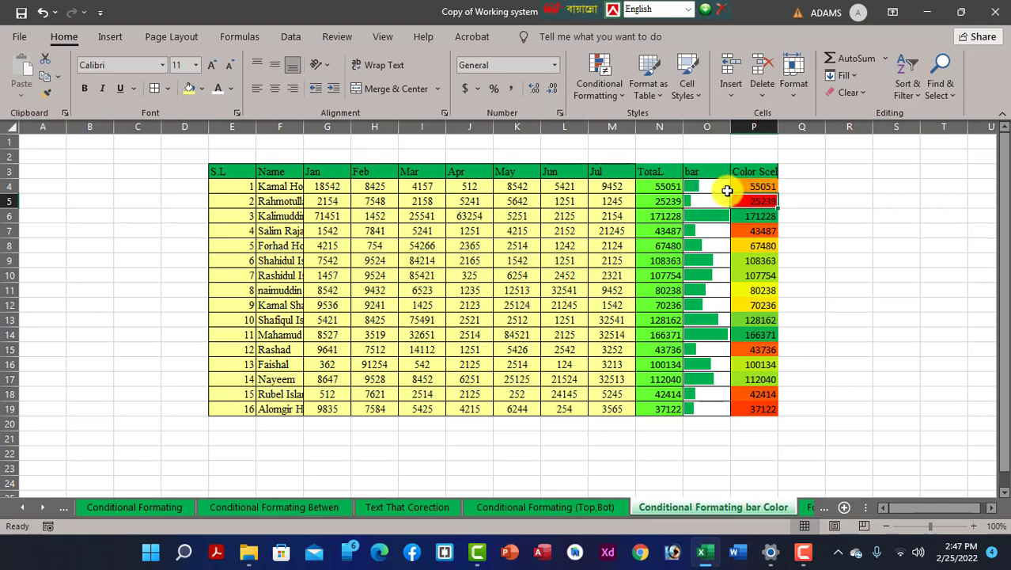
{"action": "left_click", "coordinate": [710, 217]}
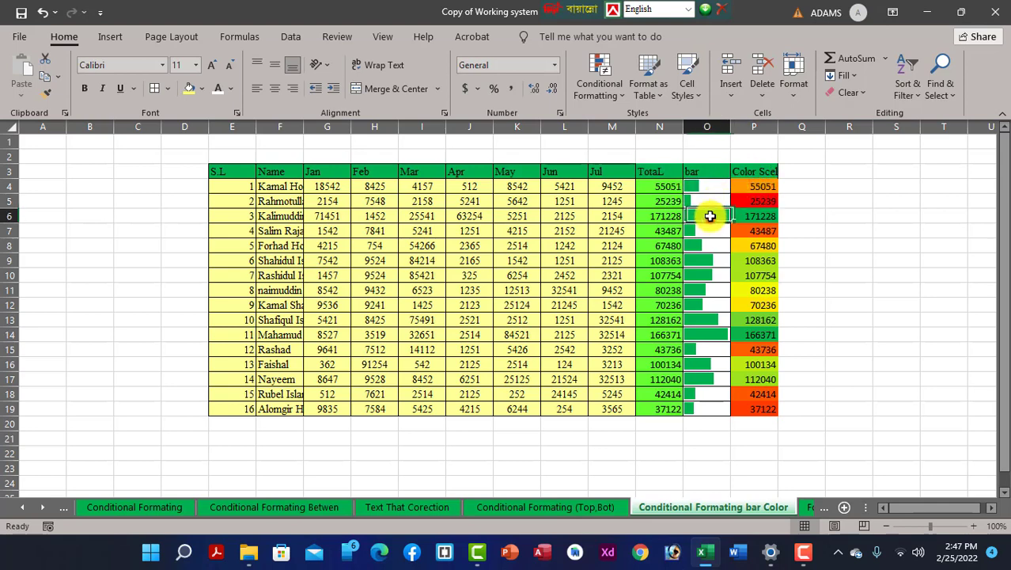
Step: Add a new column heading "bar" in cell Q3, beside the Color Scale column
{"action": "left_click", "coordinate": [803, 175]}
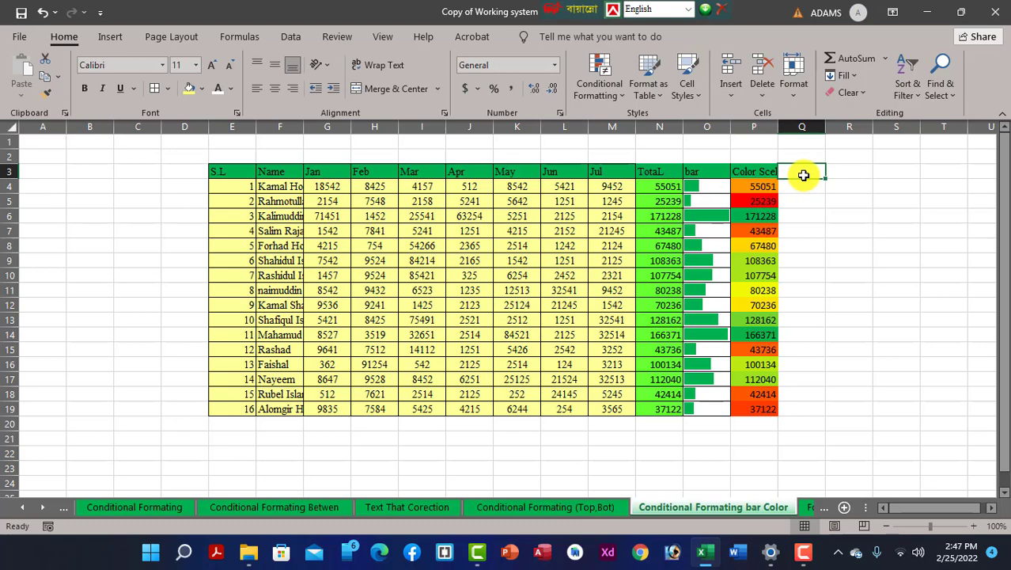
{"action": "type", "text": "ba"}
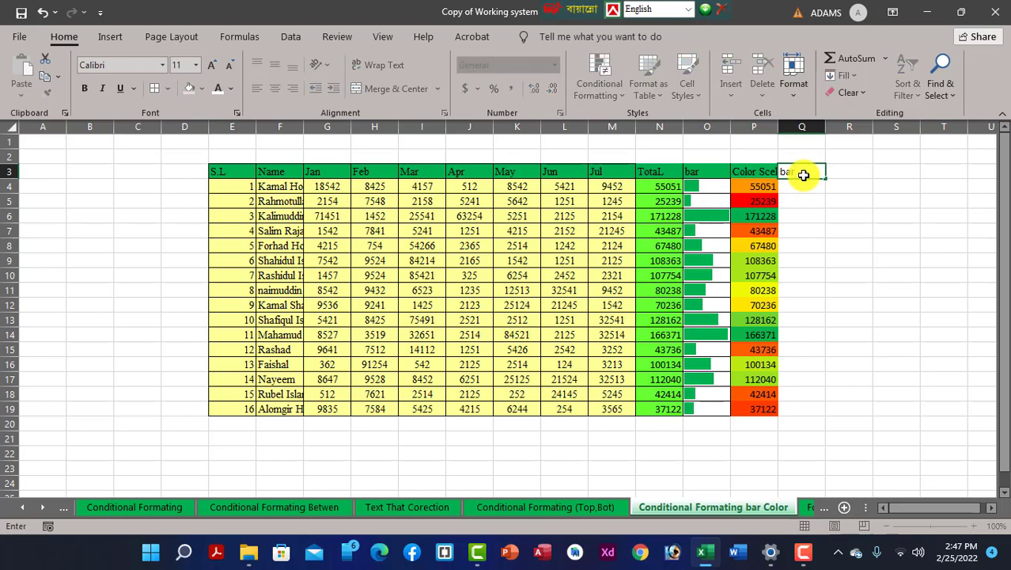
{"action": "type", "text": "r"}
{"action": "key", "text": "Return"}
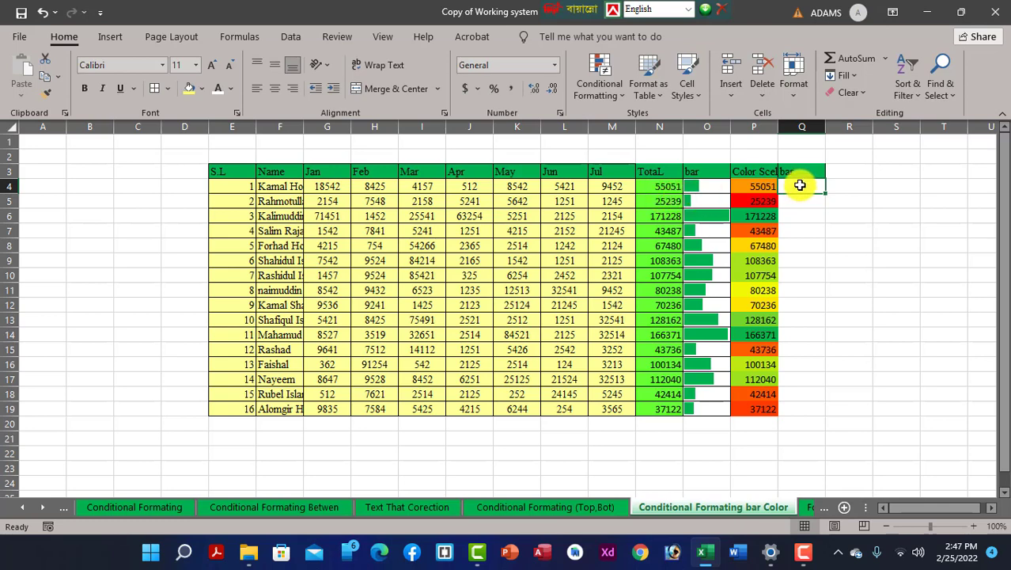
Step: Try to apply purple gradient-fill data bars to the empty cell Q4 under the new bar heading
{"action": "left_click", "coordinate": [623, 93]}
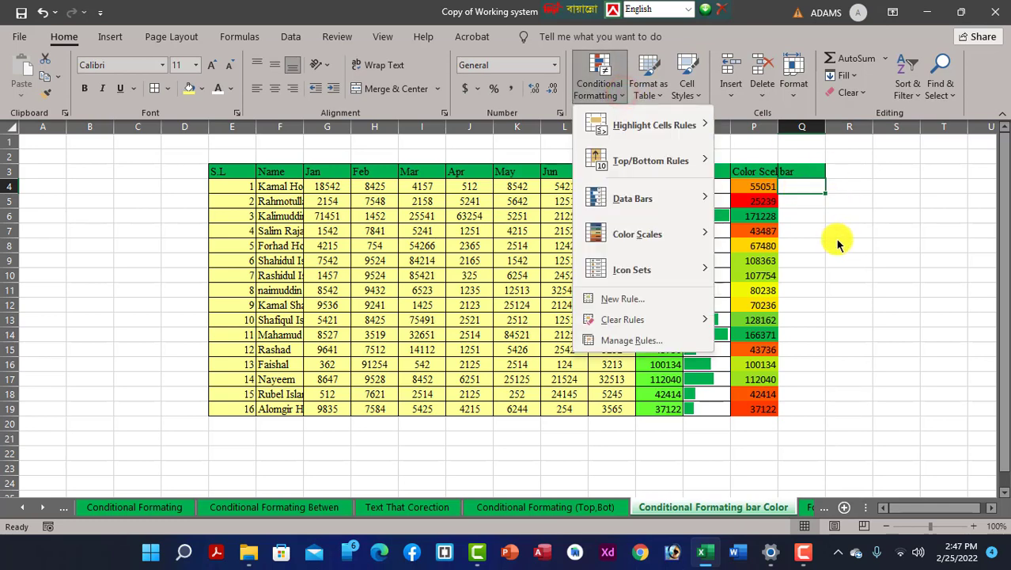
{"action": "left_click", "coordinate": [805, 208]}
{"action": "left_click", "coordinate": [625, 95]}
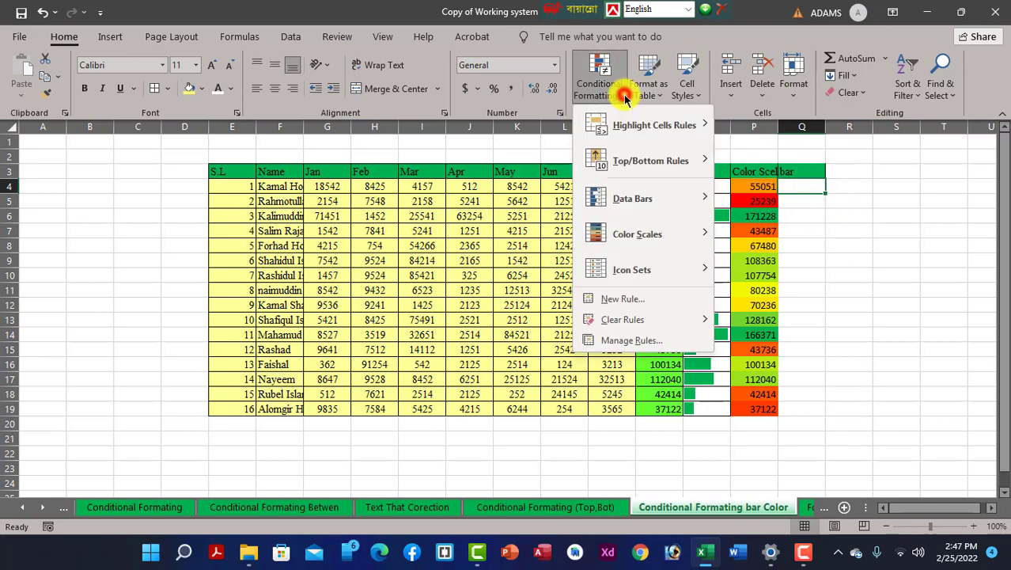
{"action": "mouse_move", "coordinate": [642, 215]}
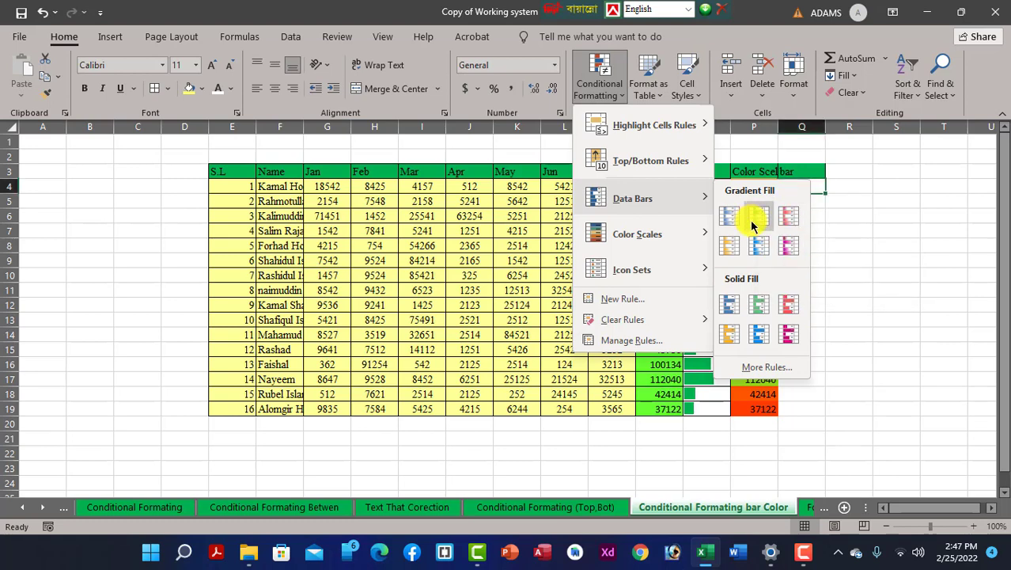
{"action": "left_click", "coordinate": [785, 248]}
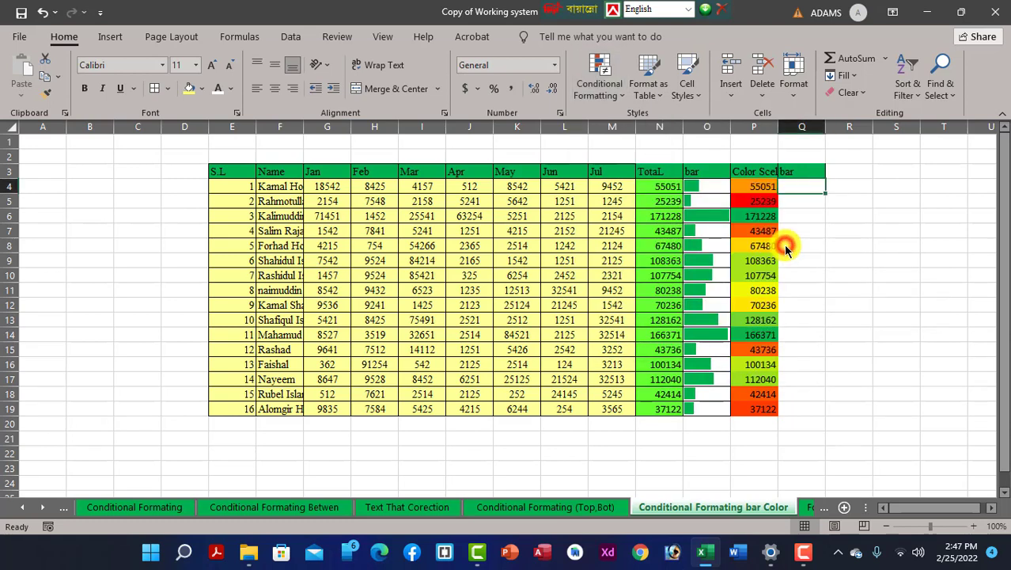
{"action": "left_click", "coordinate": [660, 187]}
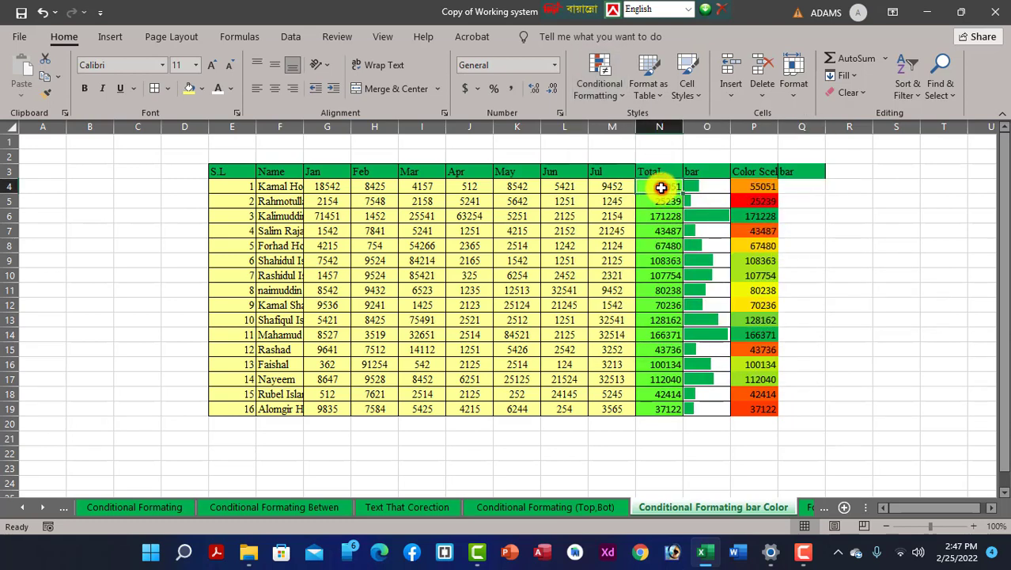
{"action": "left_click_drag", "start_coordinate": [660, 216], "coordinate": [659, 408]}
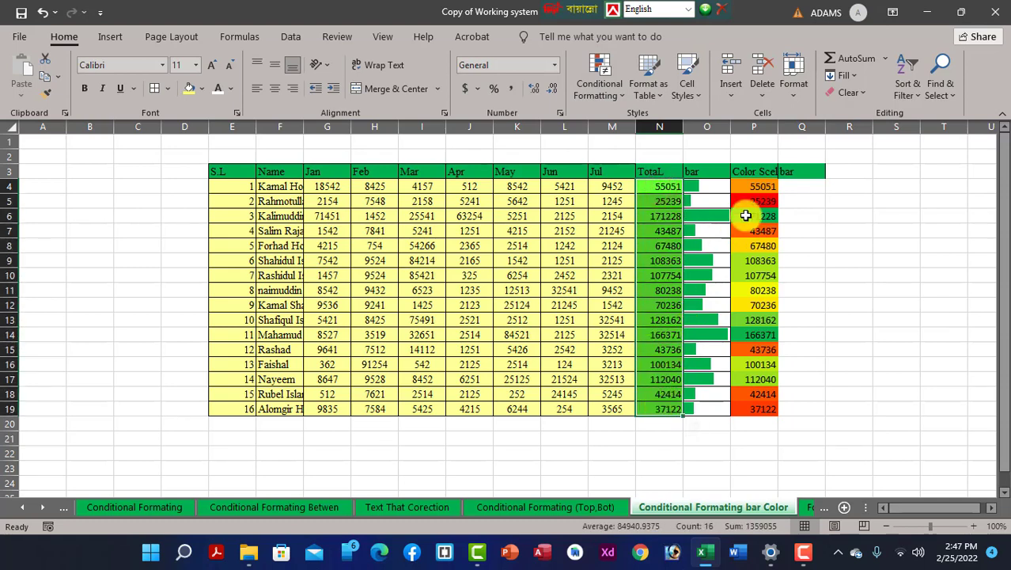
{"action": "left_click", "coordinate": [789, 187]}
{"action": "left_click", "coordinate": [663, 187]}
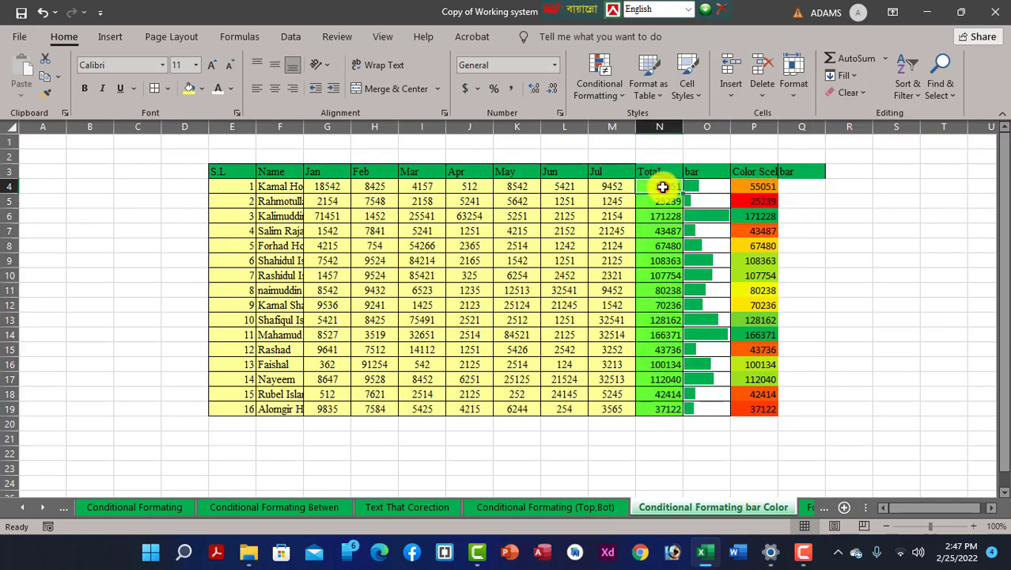
{"action": "left_click_drag", "start_coordinate": [663, 187], "coordinate": [649, 408]}
{"action": "left_click", "coordinate": [795, 188]}
{"action": "left_click", "coordinate": [613, 93]}
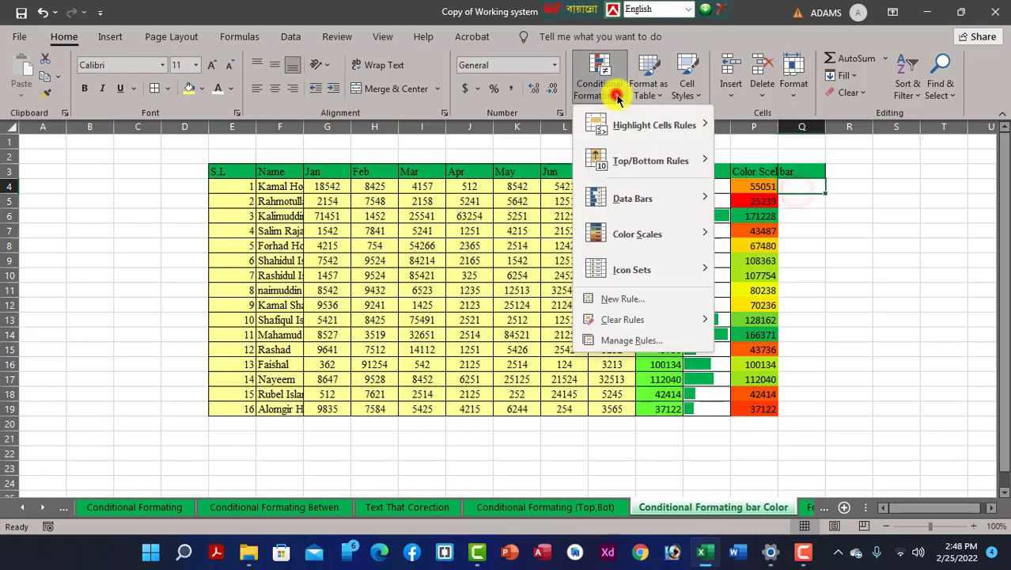
{"action": "left_click", "coordinate": [634, 201]}
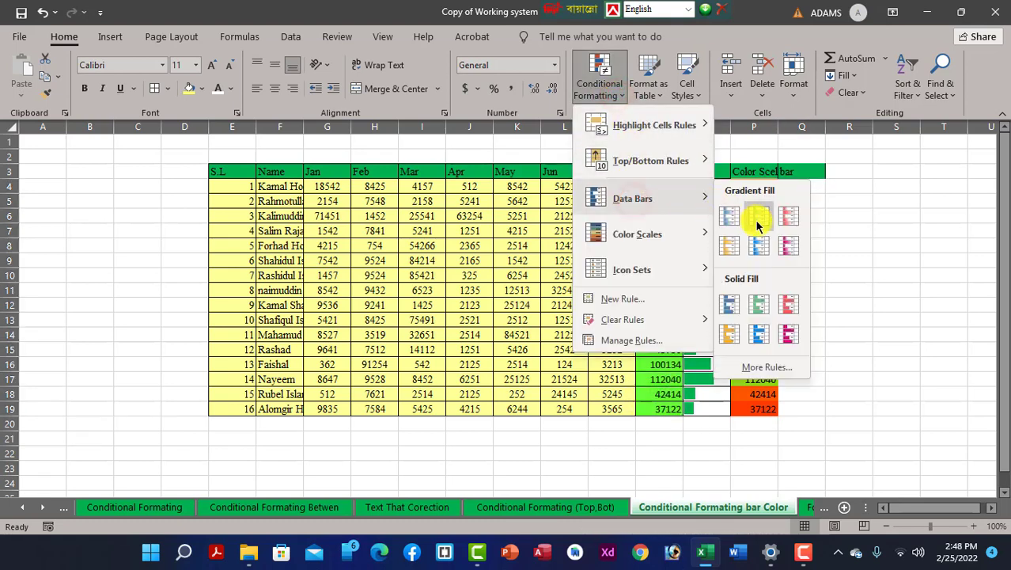
{"action": "left_click", "coordinate": [873, 235]}
Step: Copy the Total column values N4:N19 and paste them with the default paste option into the new bar column from Q4
{"action": "left_click_drag", "start_coordinate": [666, 186], "coordinate": [667, 394]}
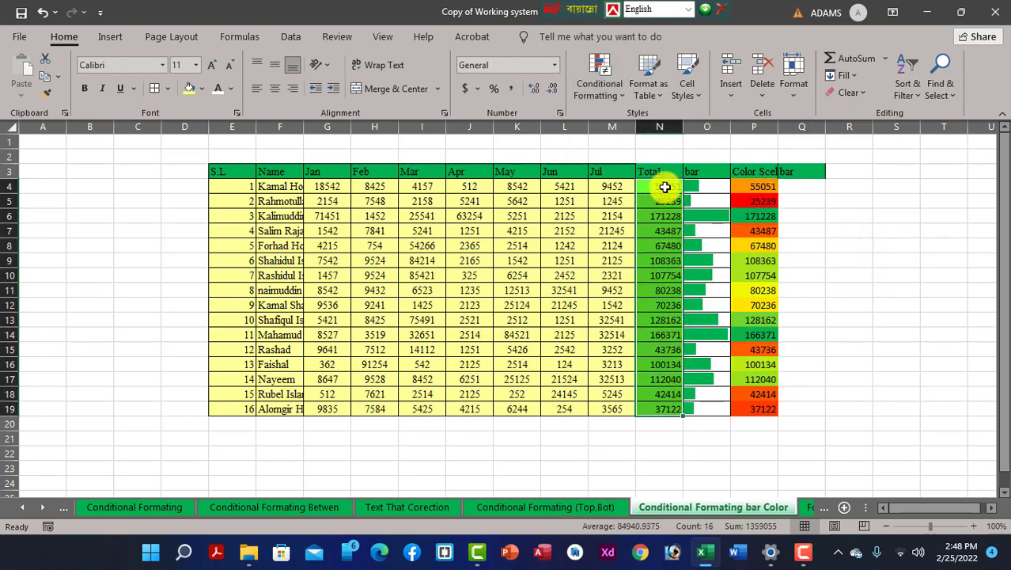
{"action": "right_click", "coordinate": [666, 190]}
{"action": "left_click", "coordinate": [706, 167]}
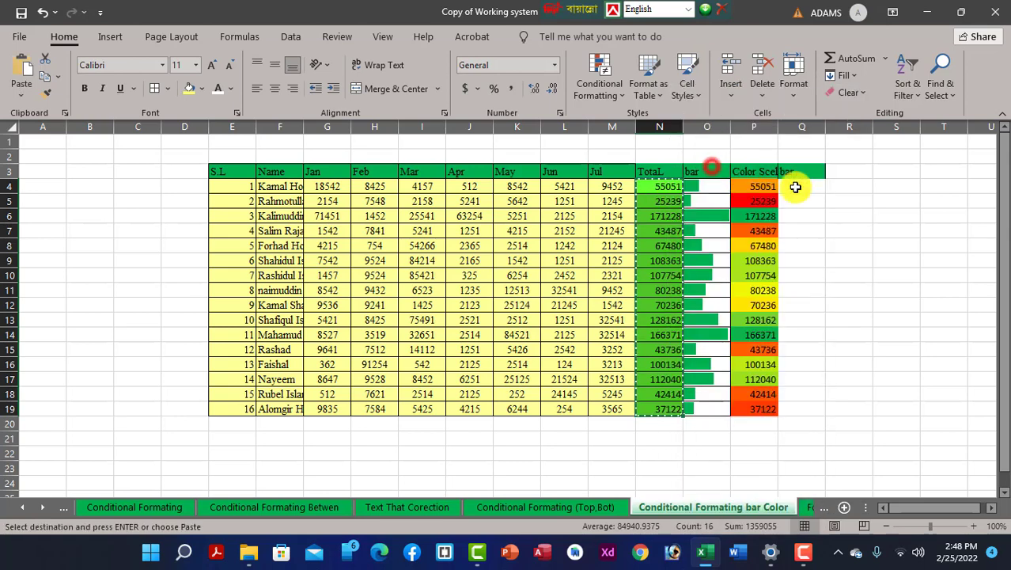
{"action": "left_click", "coordinate": [800, 187]}
{"action": "right_click", "coordinate": [807, 190]}
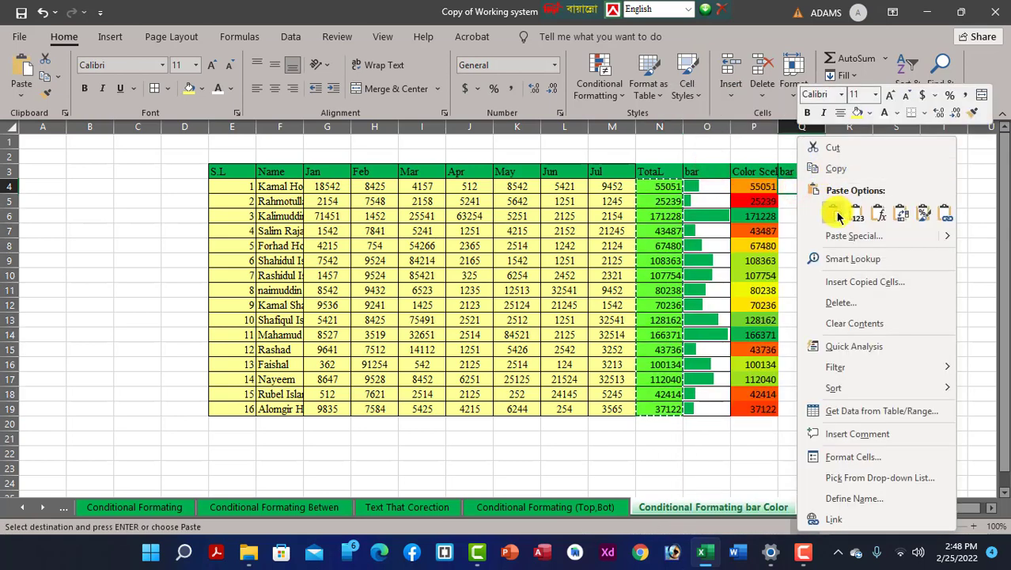
{"action": "left_click", "coordinate": [834, 214]}
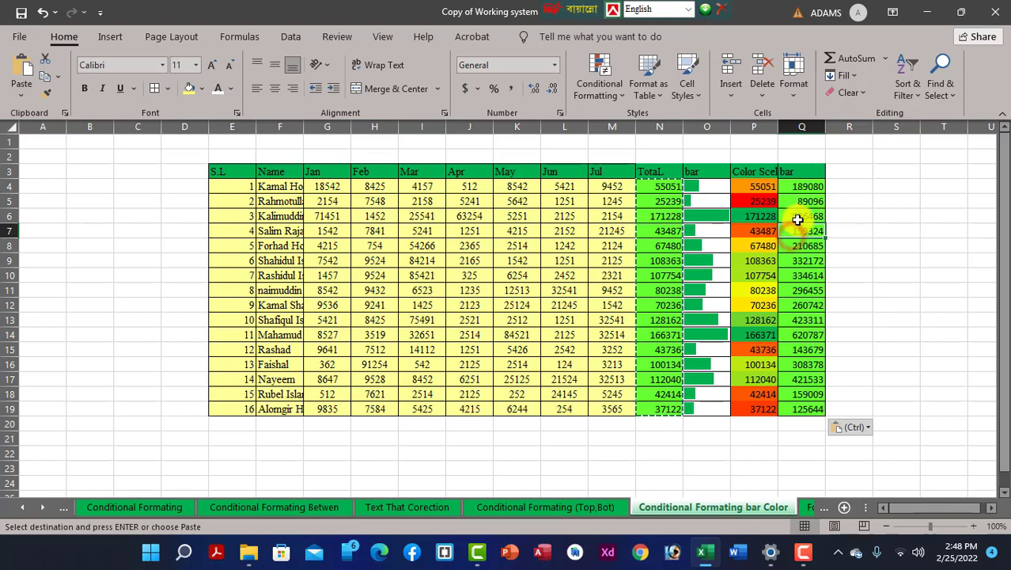
Step: Show the formula bar above the worksheet grid
{"action": "left_click", "coordinate": [798, 186]}
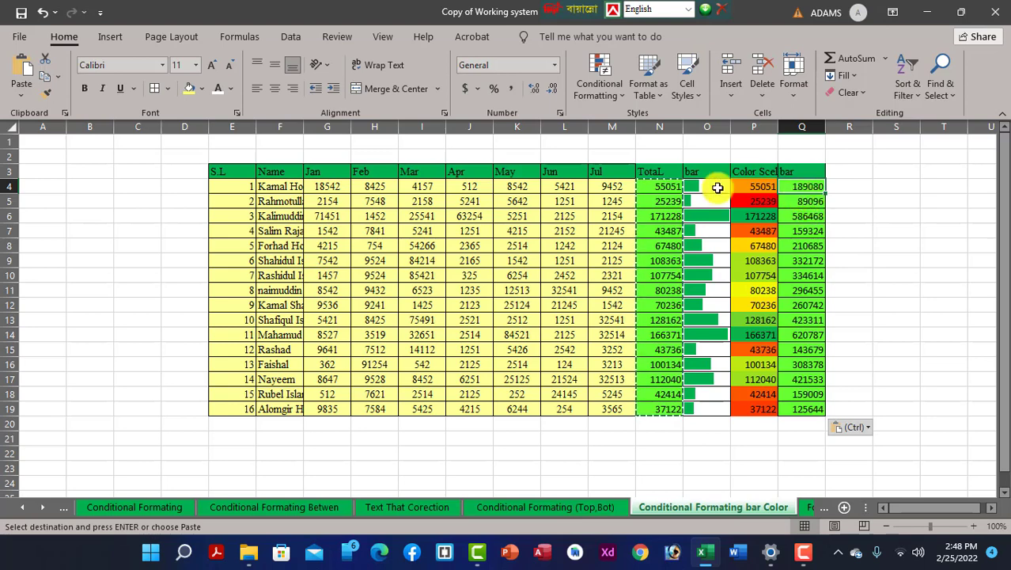
{"action": "left_click", "coordinate": [331, 38]}
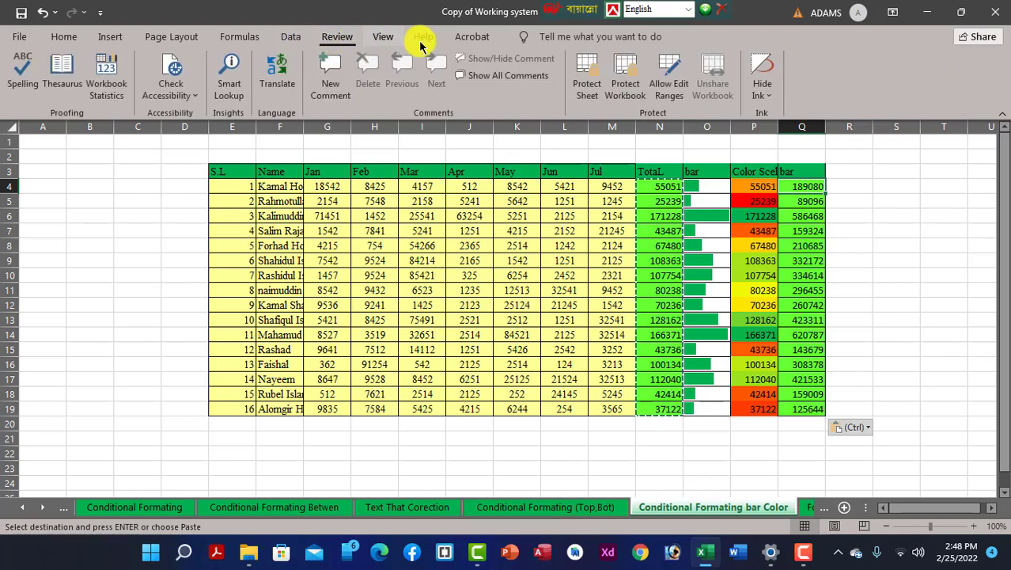
{"action": "left_click", "coordinate": [383, 37]}
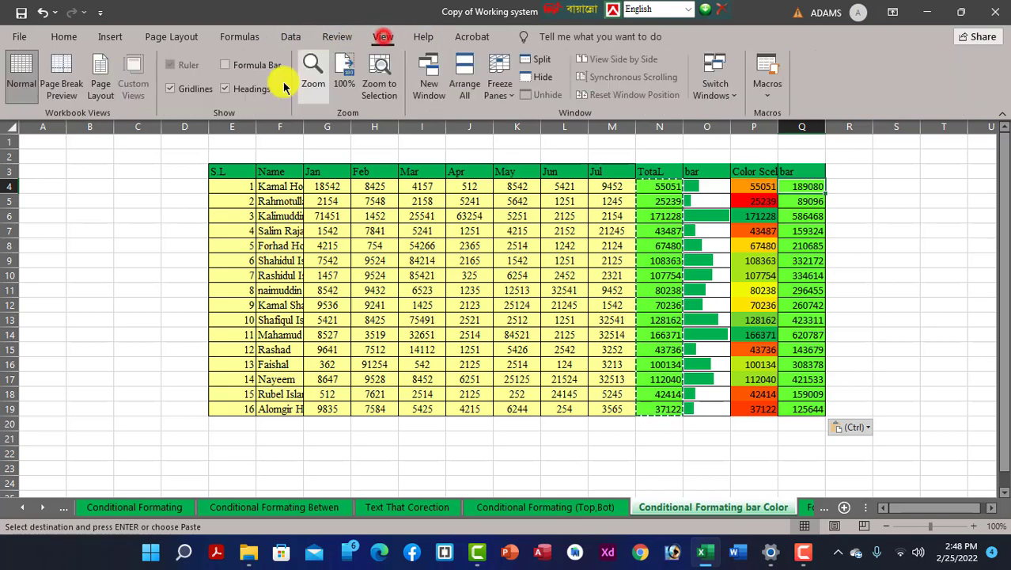
{"action": "left_click", "coordinate": [232, 66]}
Step: Compare the SUM formulas in the new bar column with the one in the Total column
{"action": "left_click", "coordinate": [805, 247]}
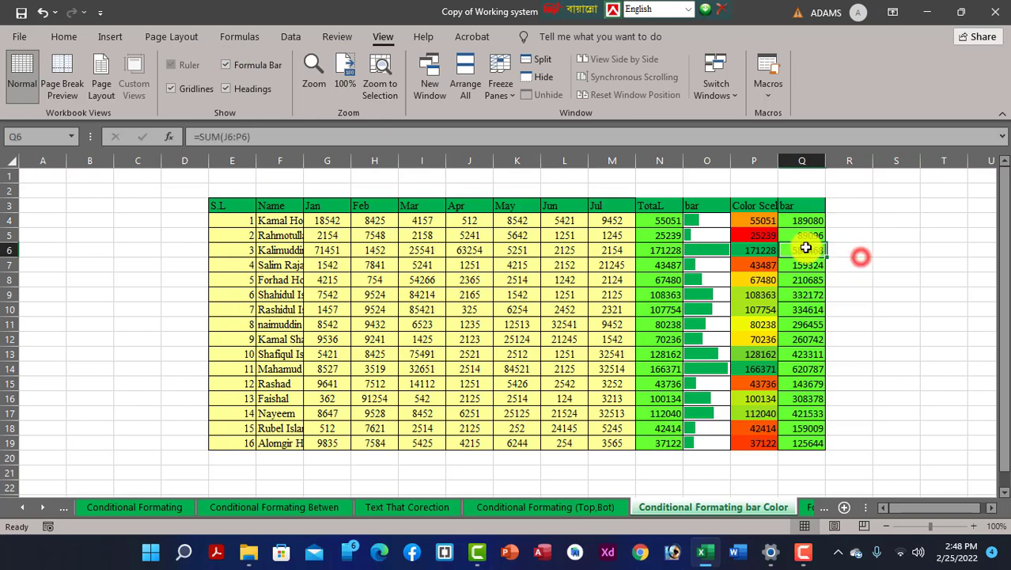
{"action": "left_click", "coordinate": [673, 221]}
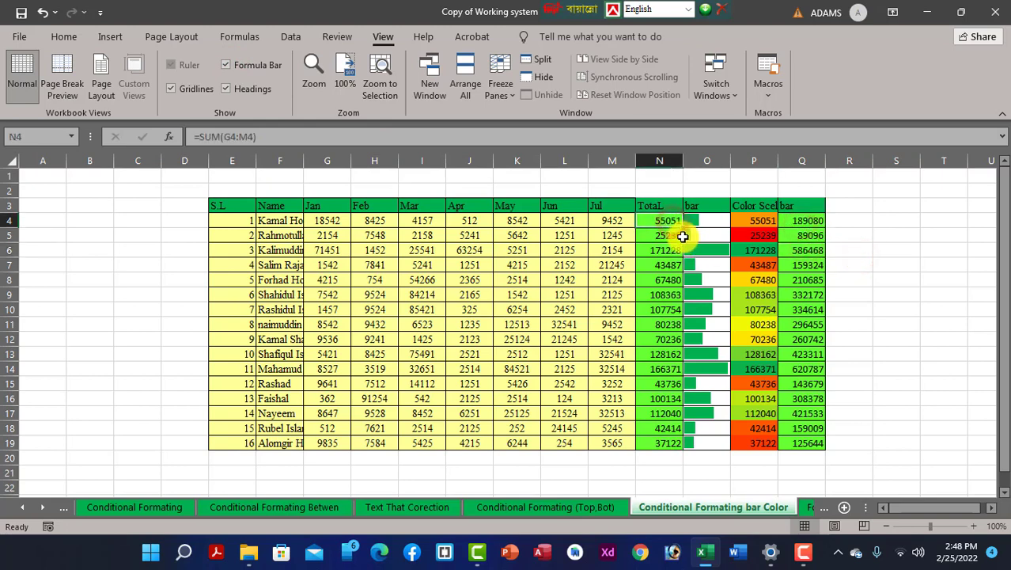
{"action": "left_click", "coordinate": [802, 224]}
{"action": "left_click", "coordinate": [815, 266]}
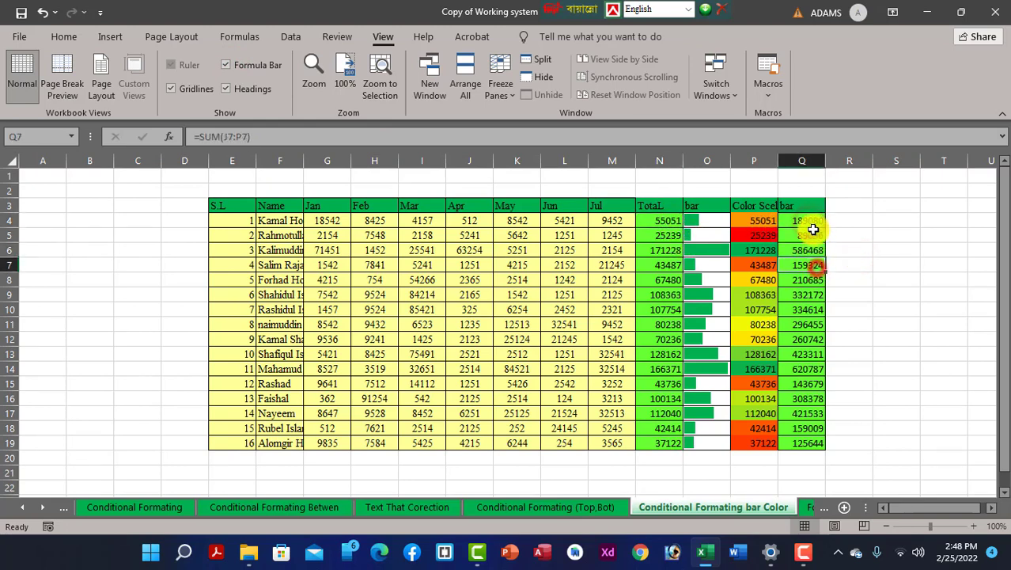
{"action": "left_click", "coordinate": [813, 223]}
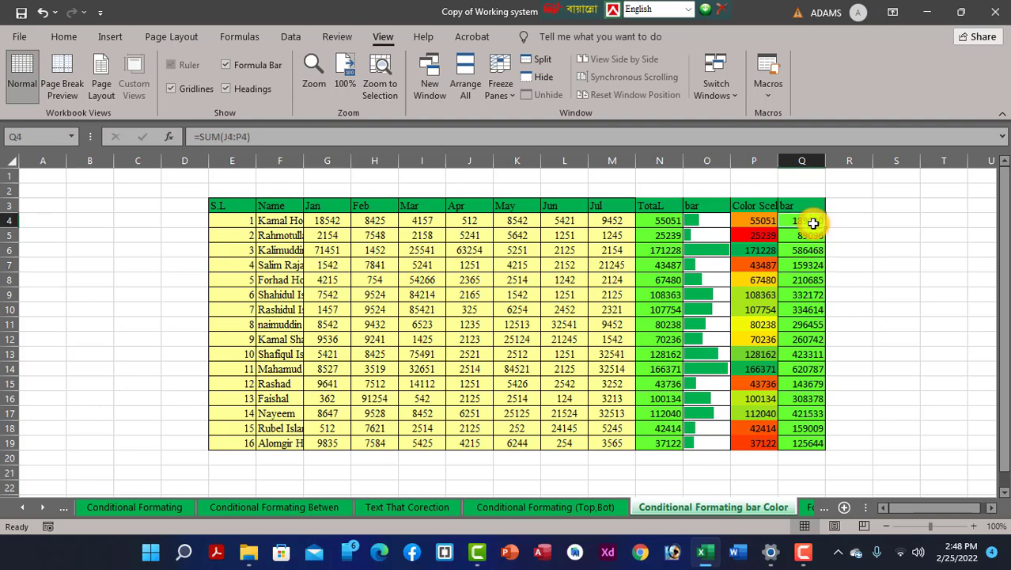
Step: Apply purple gradient-fill data bars as conditional formatting to the new bar column, cells Q4:Q19
{"action": "left_click_drag", "start_coordinate": [810, 224], "coordinate": [815, 439]}
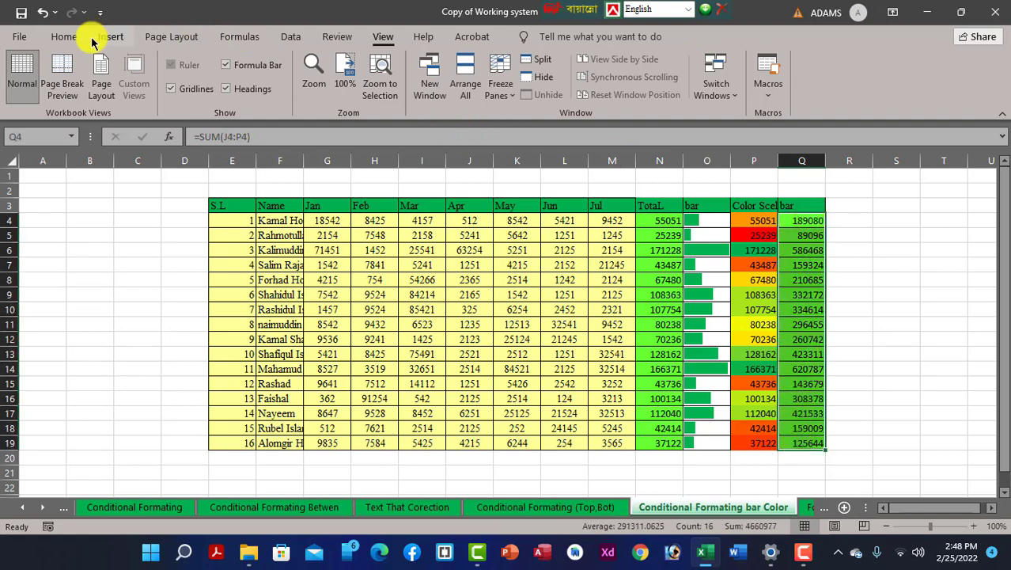
{"action": "left_click", "coordinate": [101, 41]}
{"action": "left_click", "coordinate": [78, 36]}
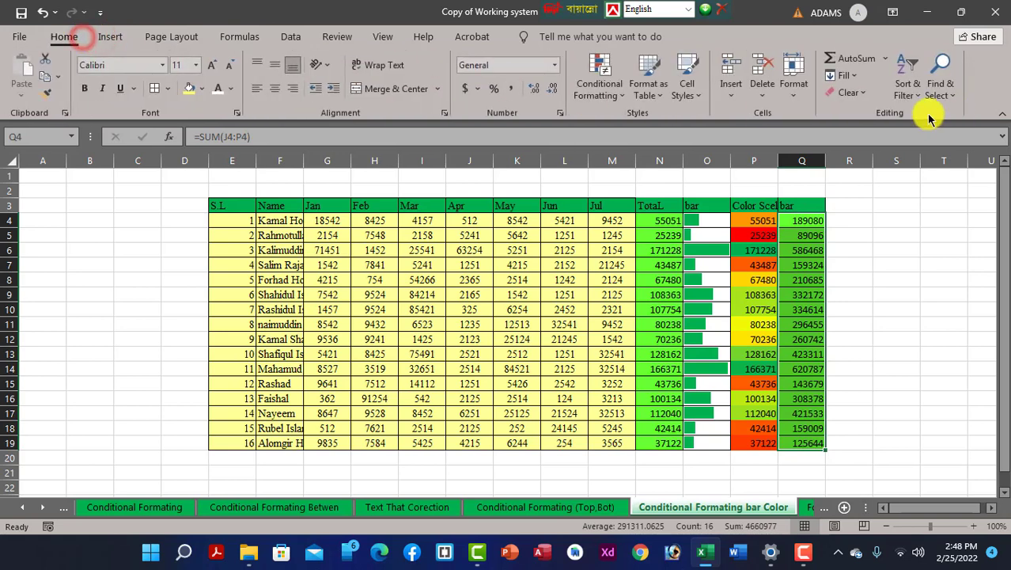
{"action": "left_click", "coordinate": [614, 95]}
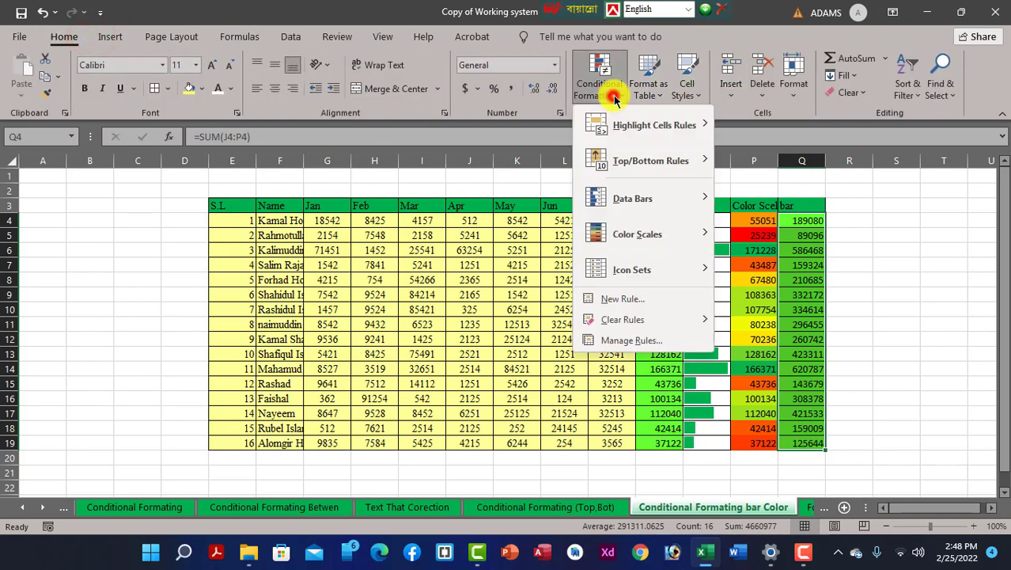
{"action": "mouse_move", "coordinate": [645, 201]}
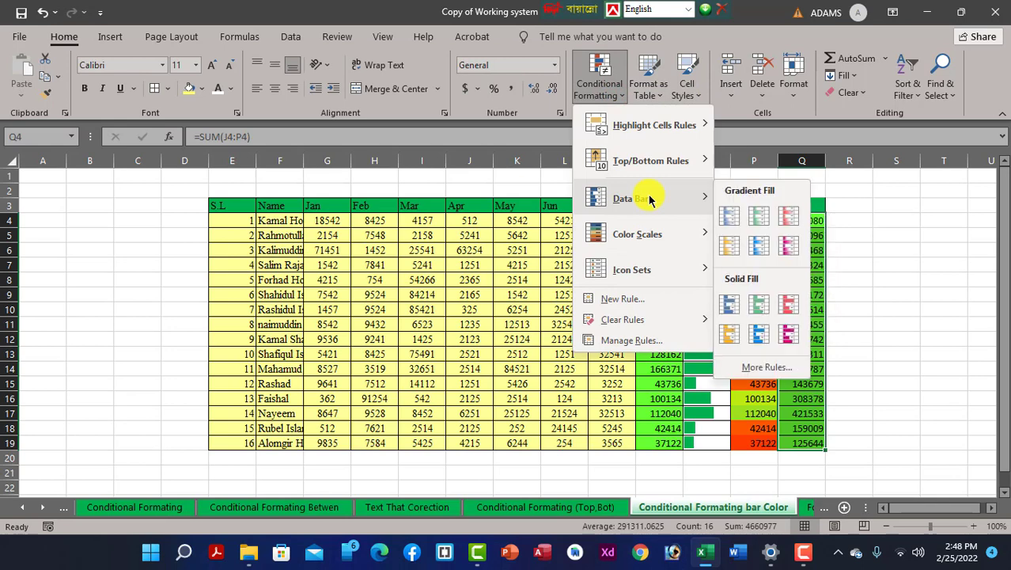
{"action": "left_click", "coordinate": [789, 247]}
{"action": "left_click", "coordinate": [862, 267]}
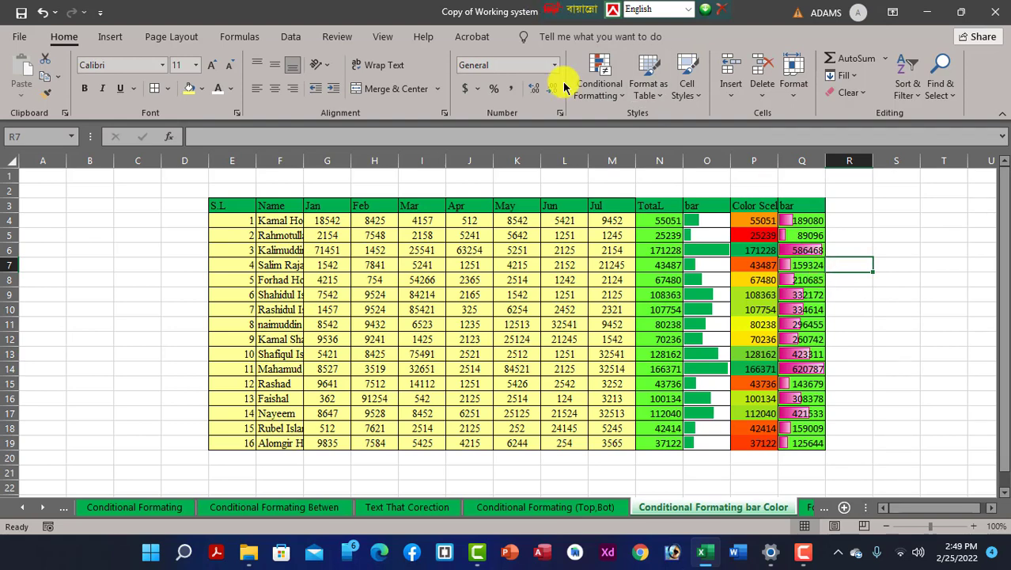
Step: Compare the formulas in the first cells of the two bar columns, O4 and Q4
{"action": "left_click", "coordinate": [700, 209]}
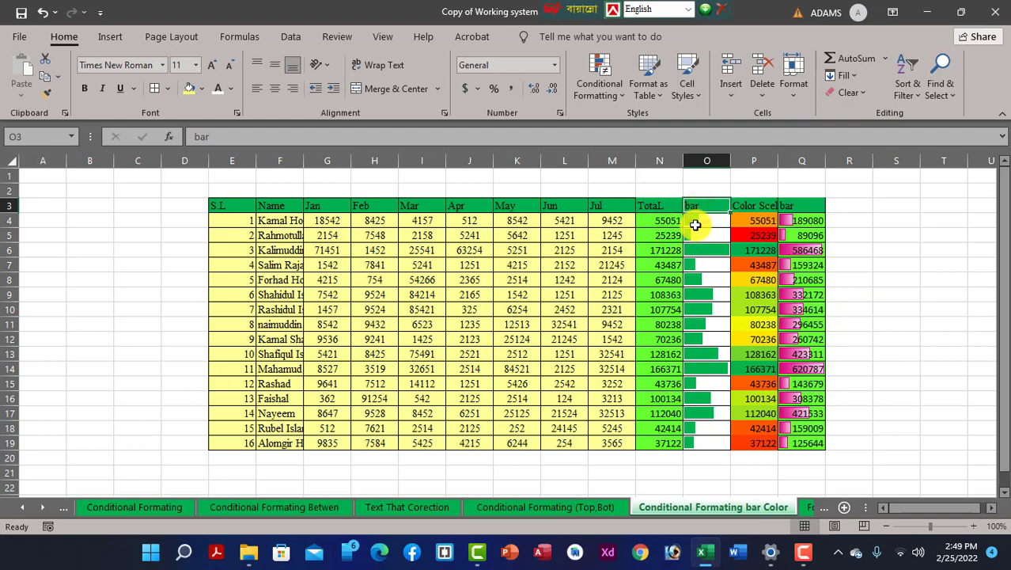
{"action": "left_click", "coordinate": [711, 221]}
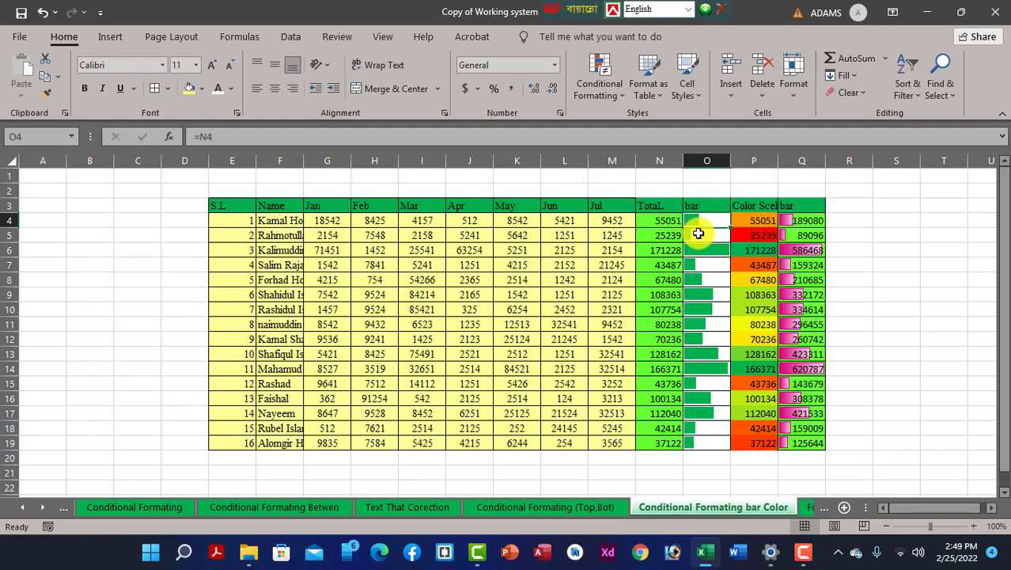
{"action": "left_click", "coordinate": [806, 222]}
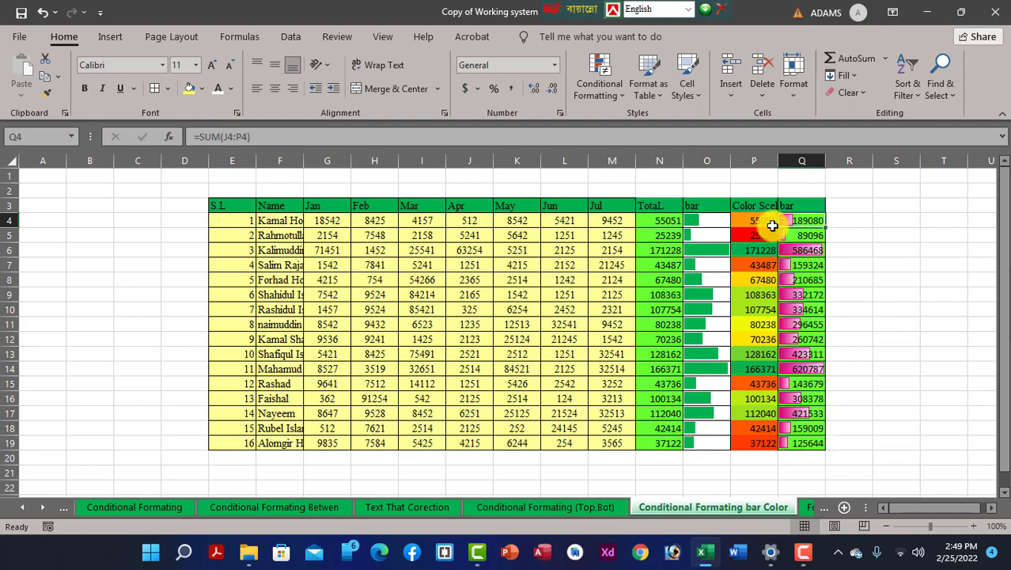
{"action": "left_click", "coordinate": [623, 101]}
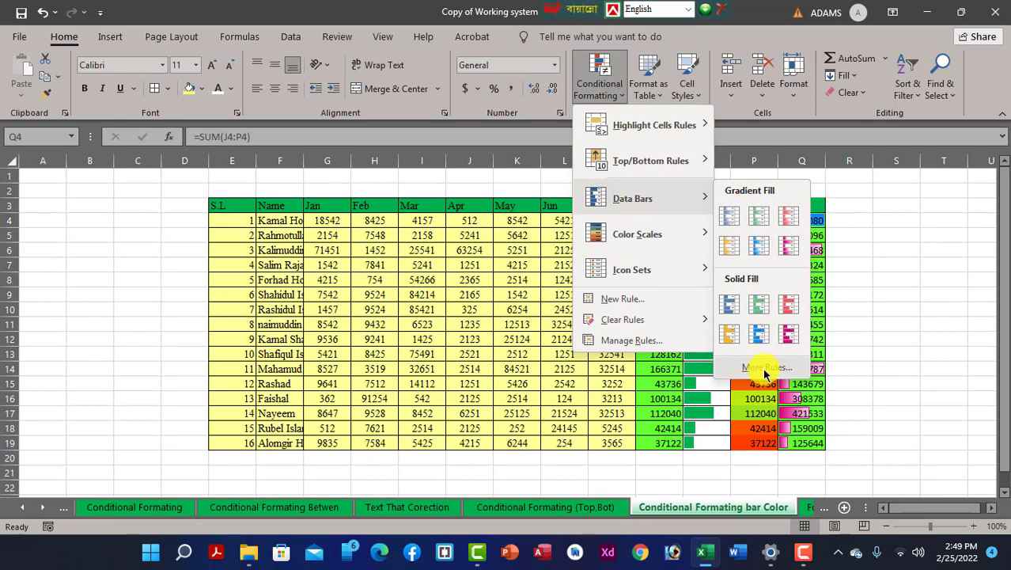
{"action": "left_click", "coordinate": [764, 369]}
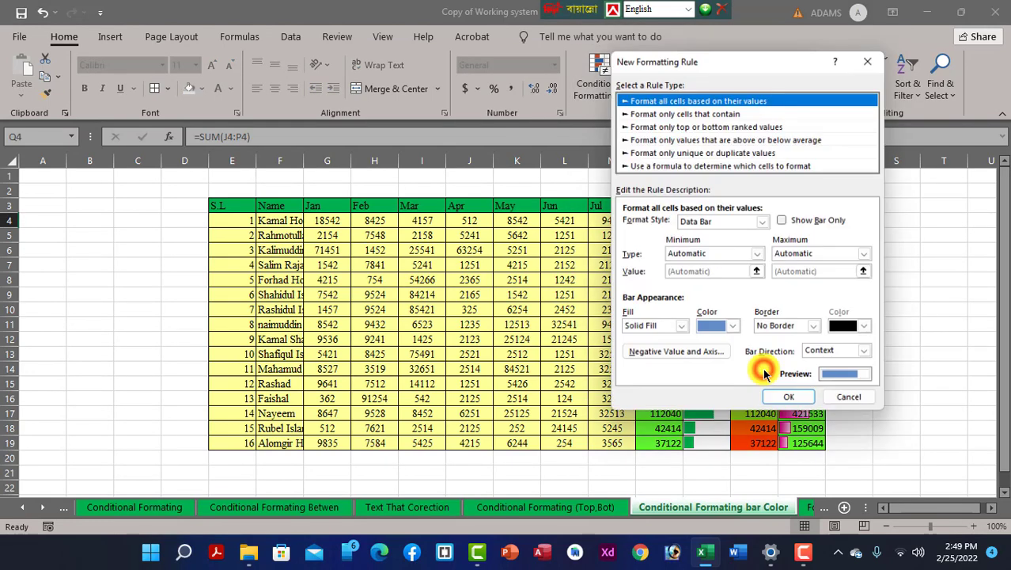
{"action": "left_click_drag", "start_coordinate": [744, 63], "coordinate": [418, 95]}
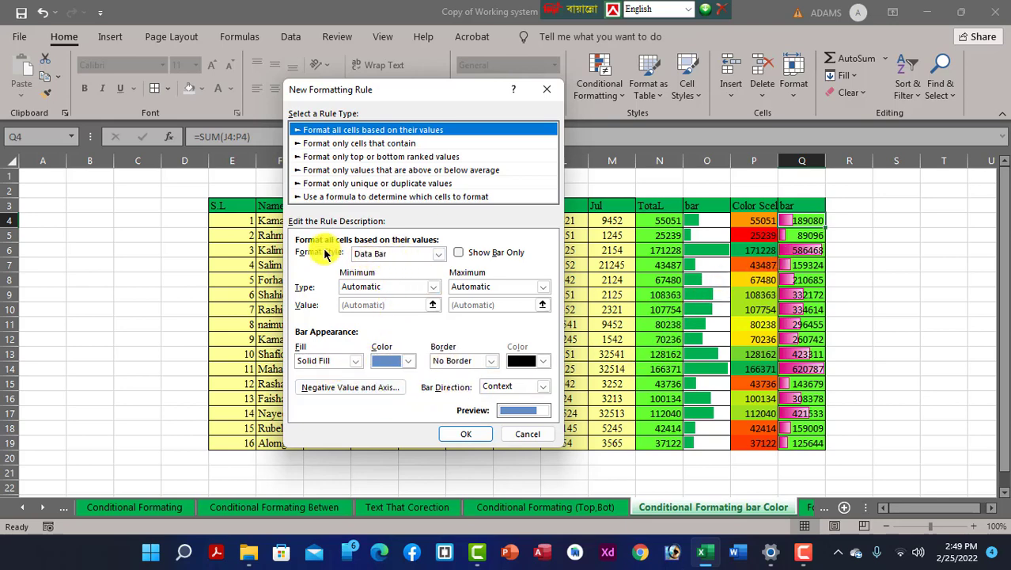
{"action": "left_click", "coordinate": [546, 88]}
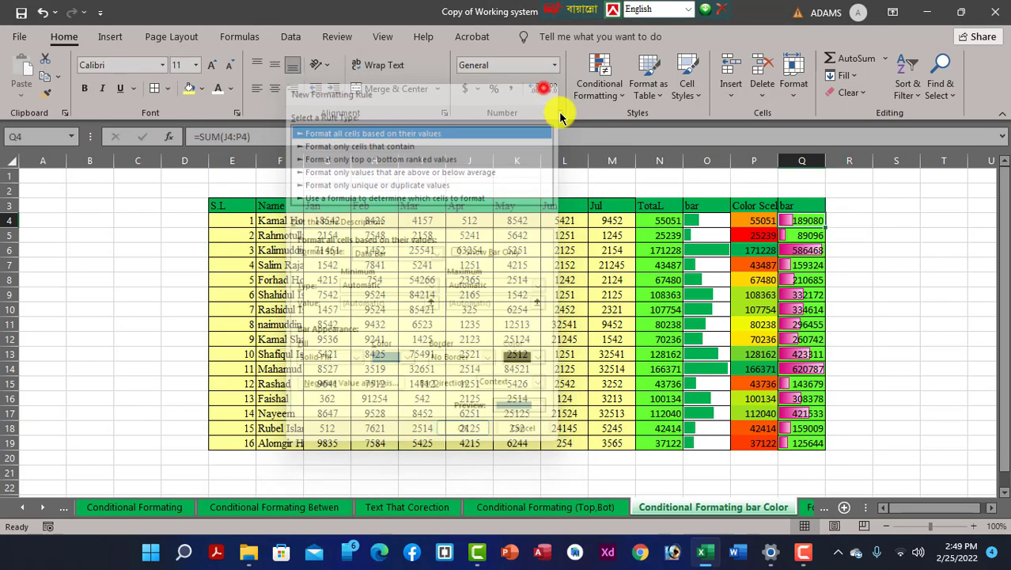
{"action": "left_click", "coordinate": [612, 95]}
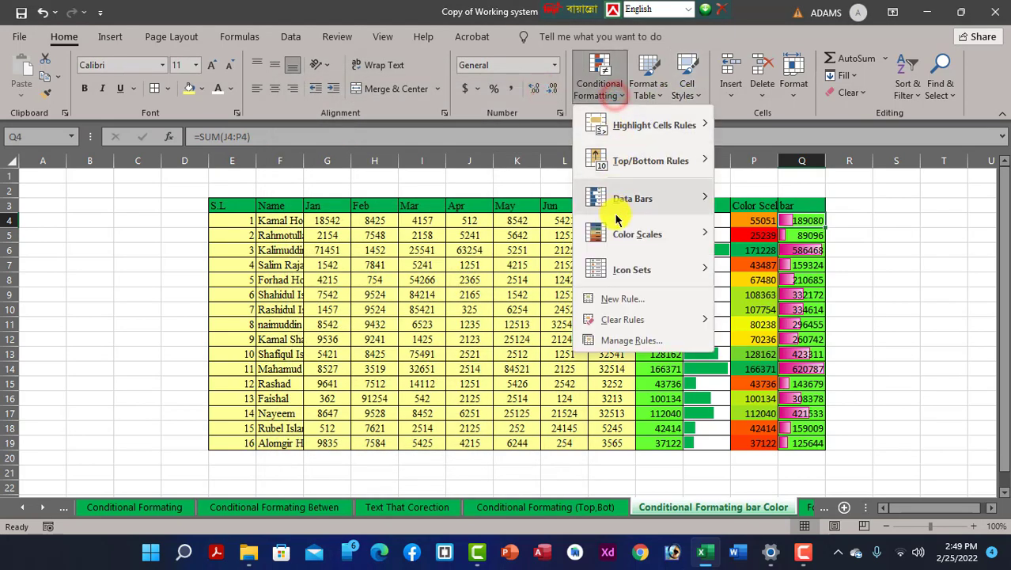
{"action": "mouse_move", "coordinate": [629, 202]}
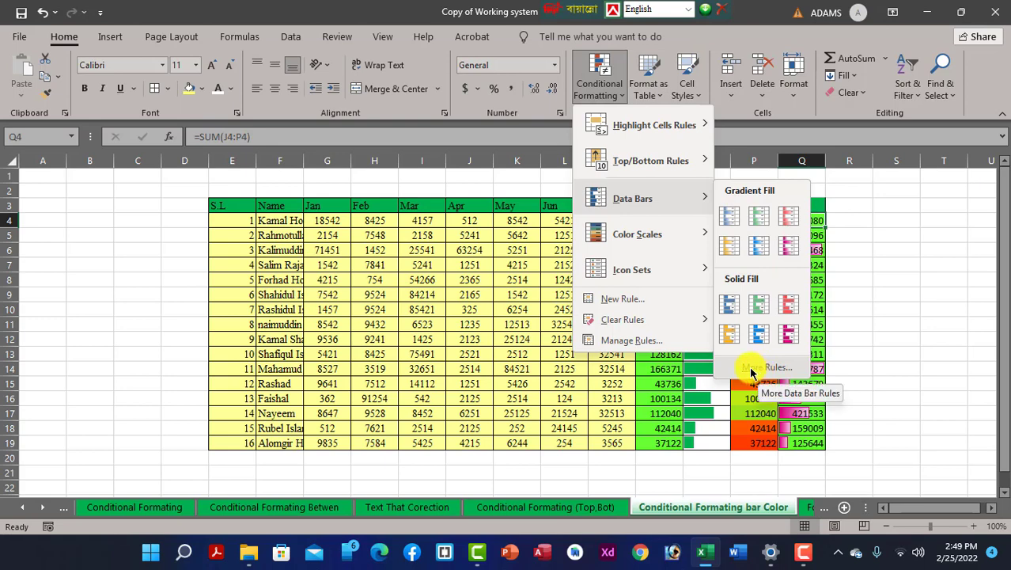
{"action": "left_click", "coordinate": [858, 335]}
Step: Add a blue solid-fill data bar rule with Show Bar Only enabled to cells Q4:Q19
{"action": "left_click_drag", "start_coordinate": [801, 220], "coordinate": [805, 441]}
{"action": "left_click", "coordinate": [598, 97]}
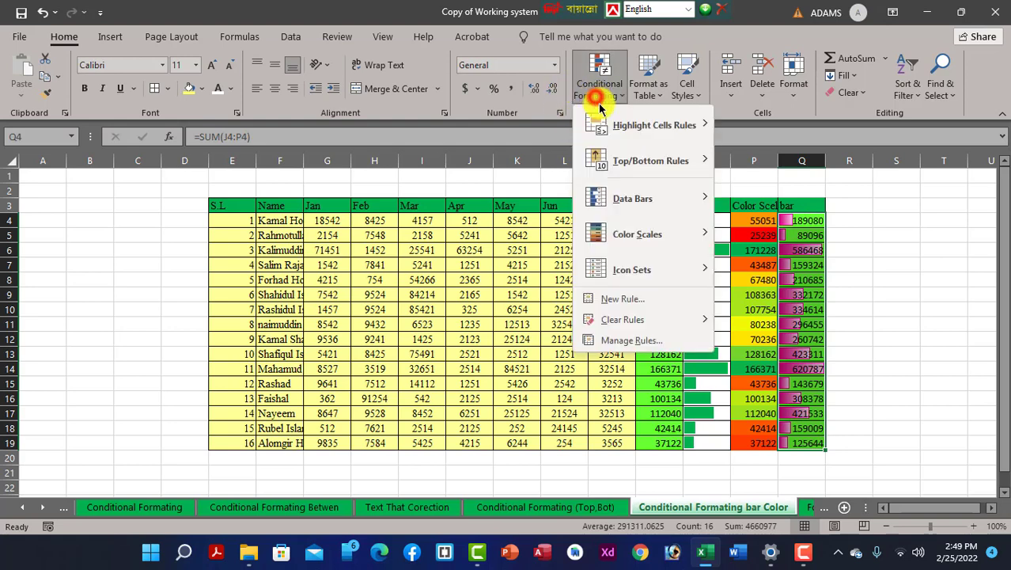
{"action": "mouse_move", "coordinate": [617, 204]}
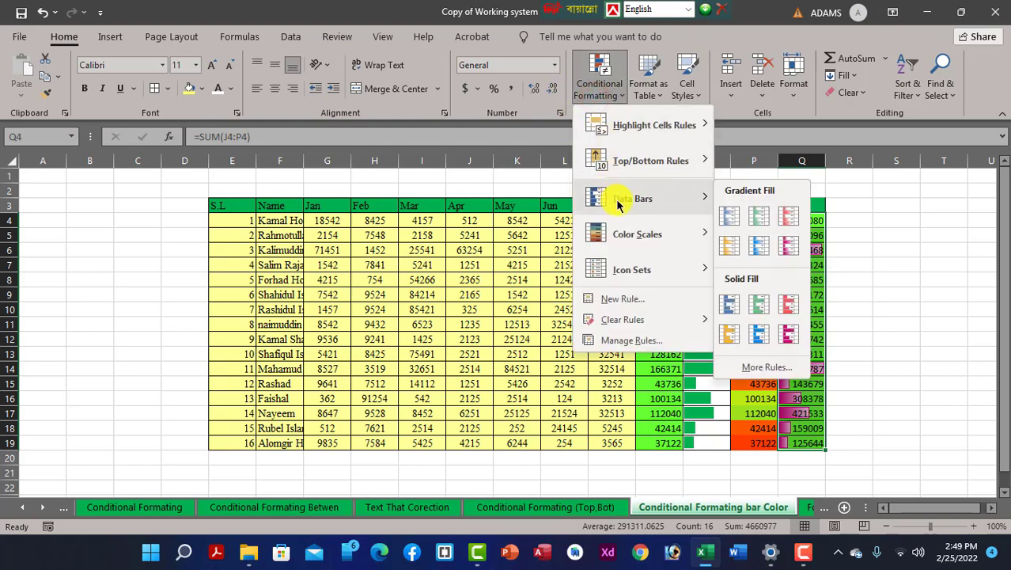
{"action": "left_click", "coordinate": [756, 369]}
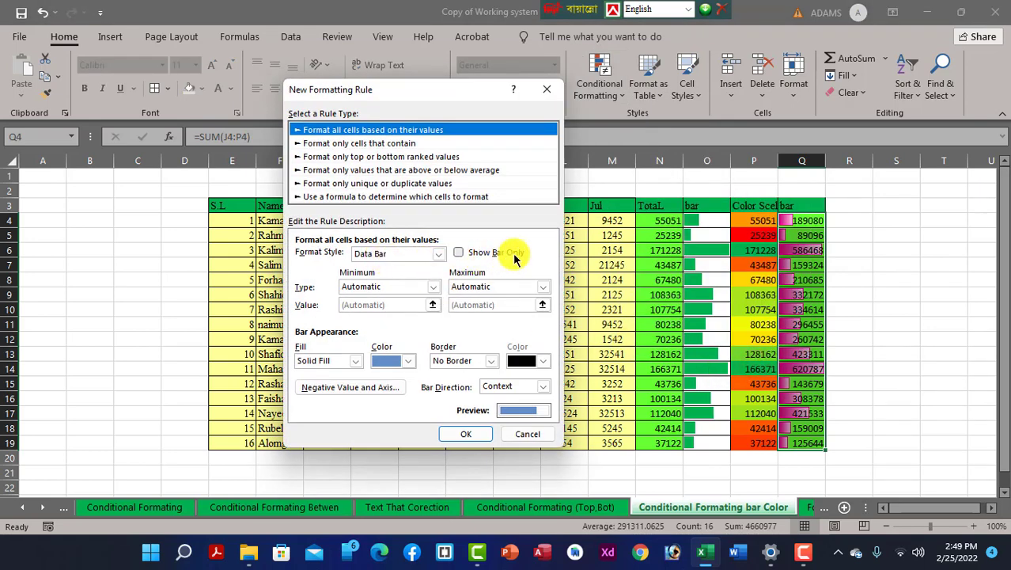
{"action": "left_click", "coordinate": [459, 254]}
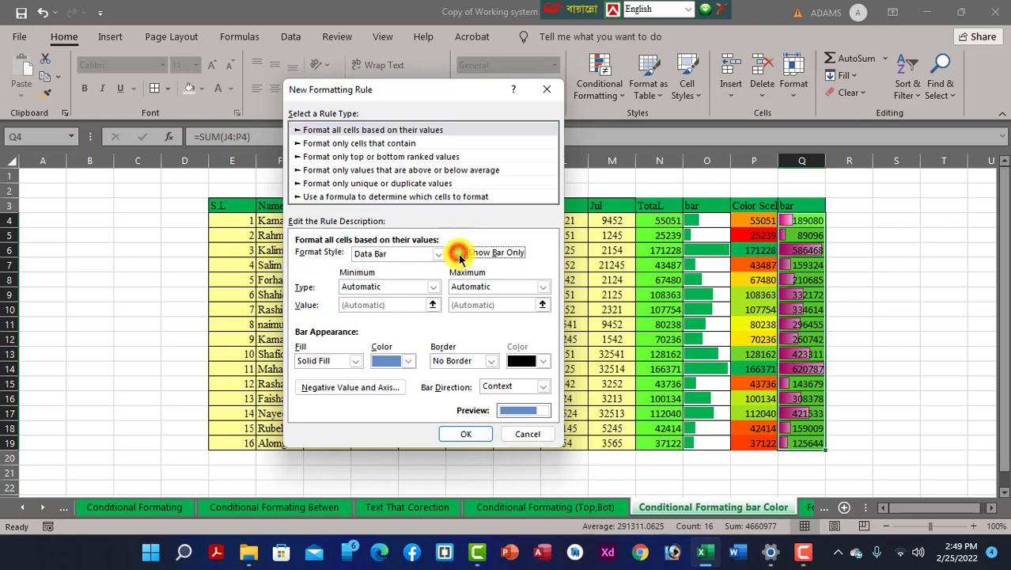
{"action": "left_click", "coordinate": [466, 434]}
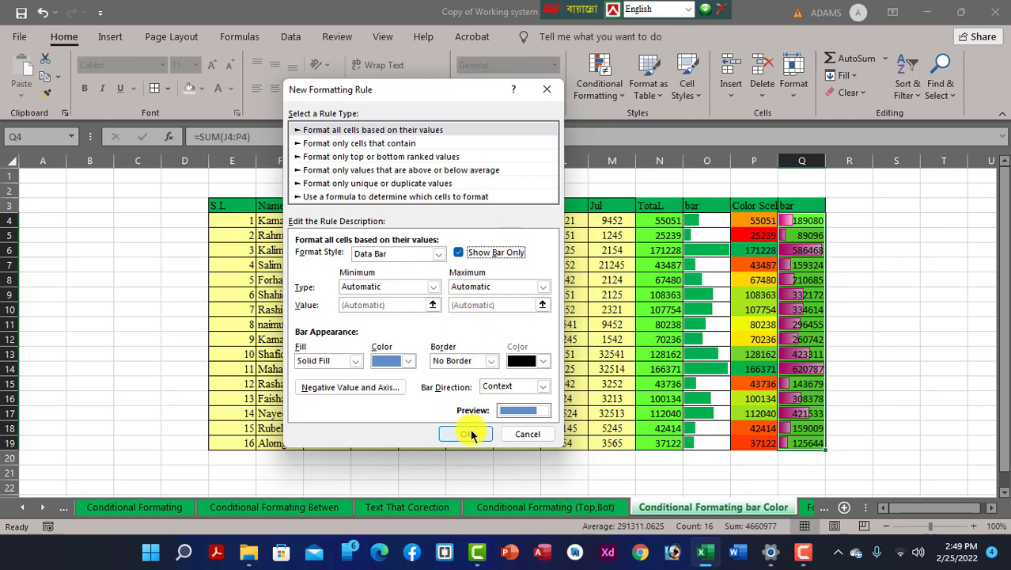
{"action": "left_click", "coordinate": [469, 433]}
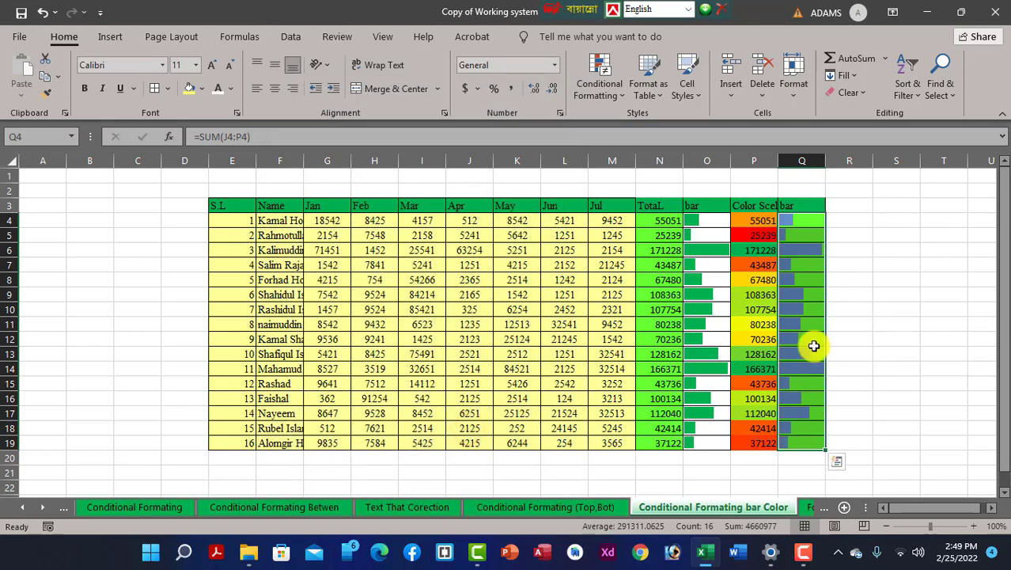
{"action": "left_click", "coordinate": [815, 342]}
{"action": "left_click", "coordinate": [854, 296]}
{"action": "left_click_drag", "start_coordinate": [799, 221], "coordinate": [795, 441]}
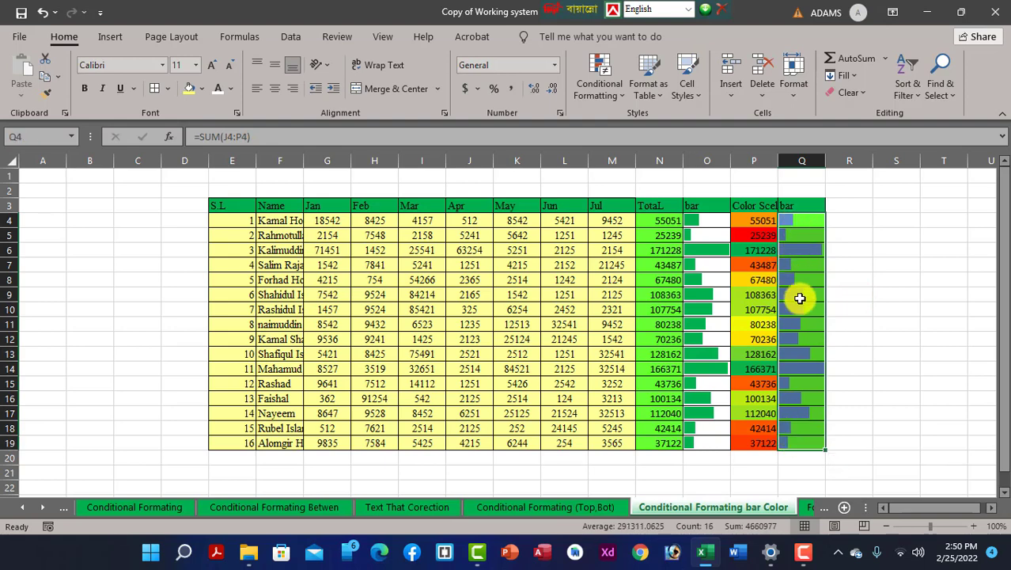
{"action": "left_click", "coordinate": [802, 329]}
{"action": "left_click_drag", "start_coordinate": [810, 220], "coordinate": [788, 447]}
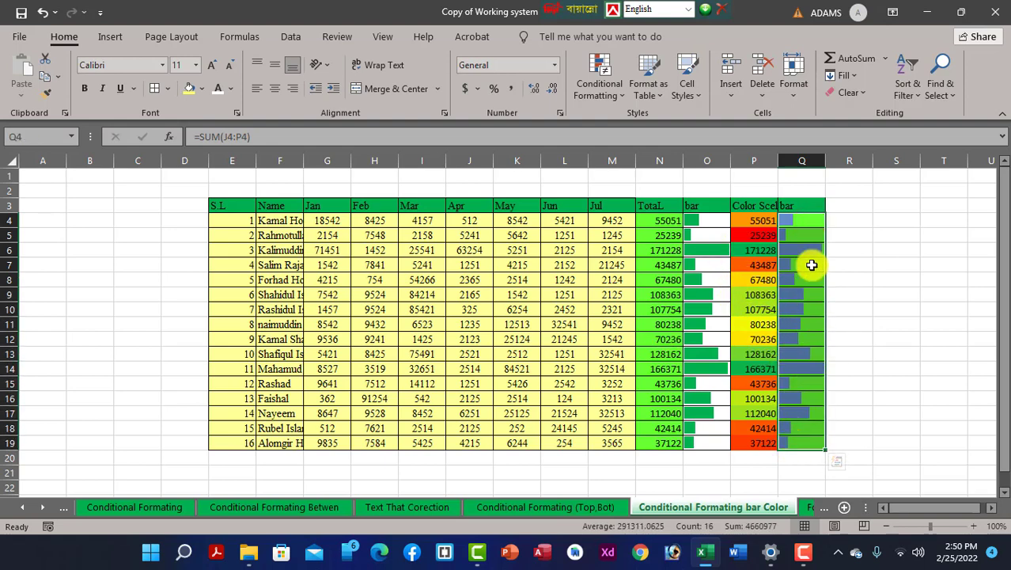
Step: Copy the color scale column cells P4:P19 and paste them with the default paste option from R4
{"action": "left_click_drag", "start_coordinate": [768, 220], "coordinate": [755, 443]}
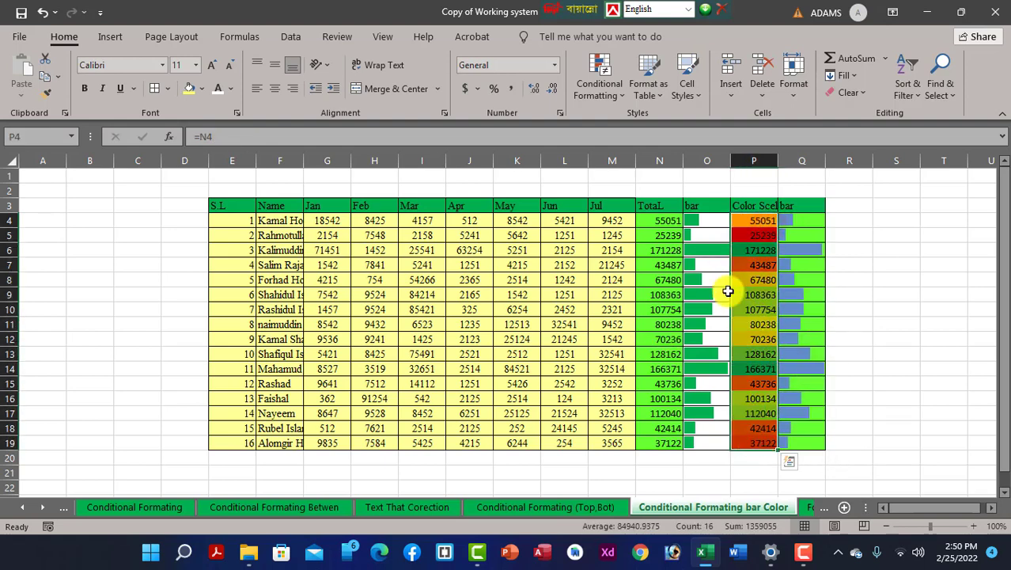
{"action": "right_click", "coordinate": [760, 221]}
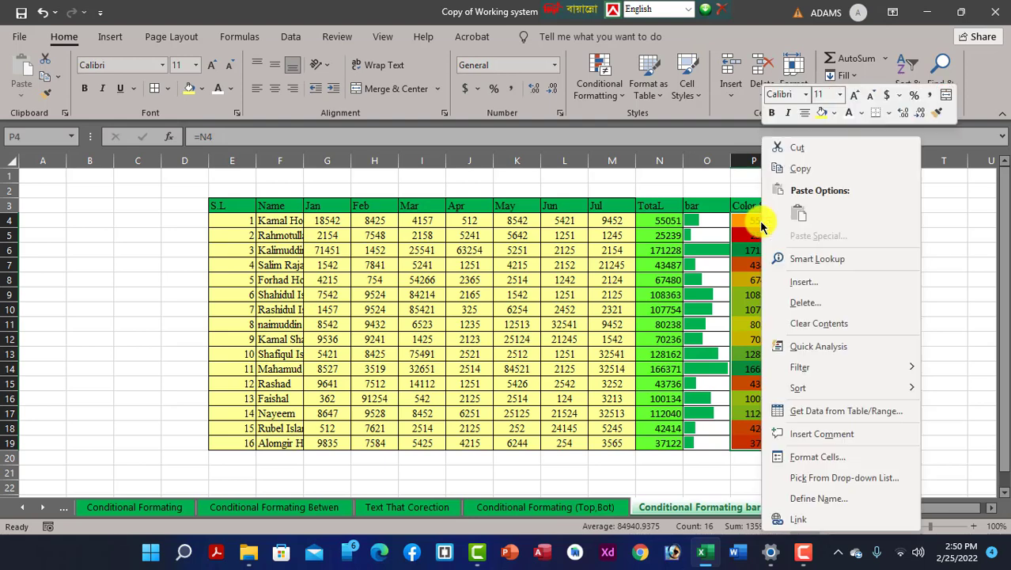
{"action": "left_click", "coordinate": [802, 165]}
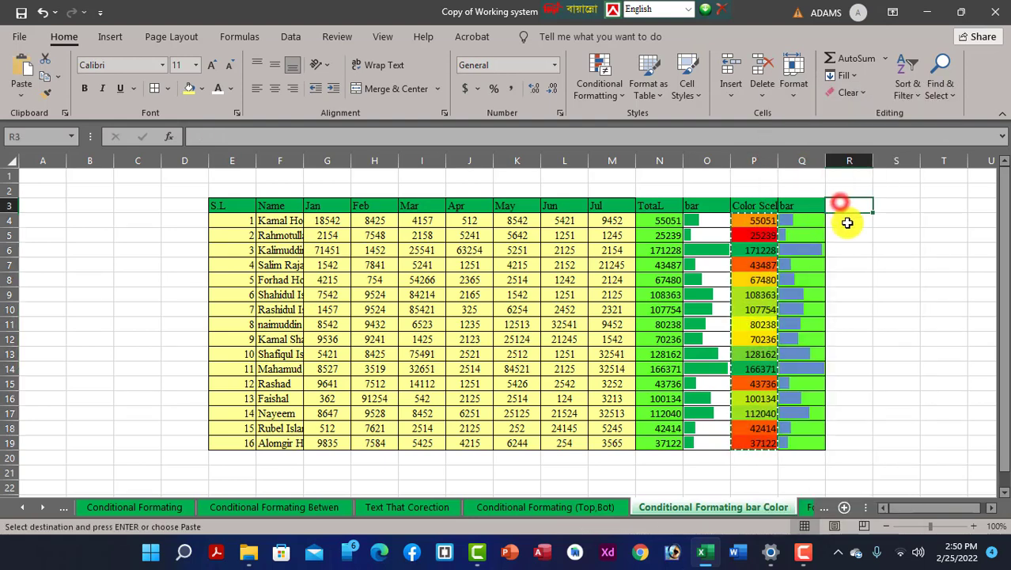
{"action": "right_click", "coordinate": [839, 220]}
{"action": "left_click", "coordinate": [879, 212]}
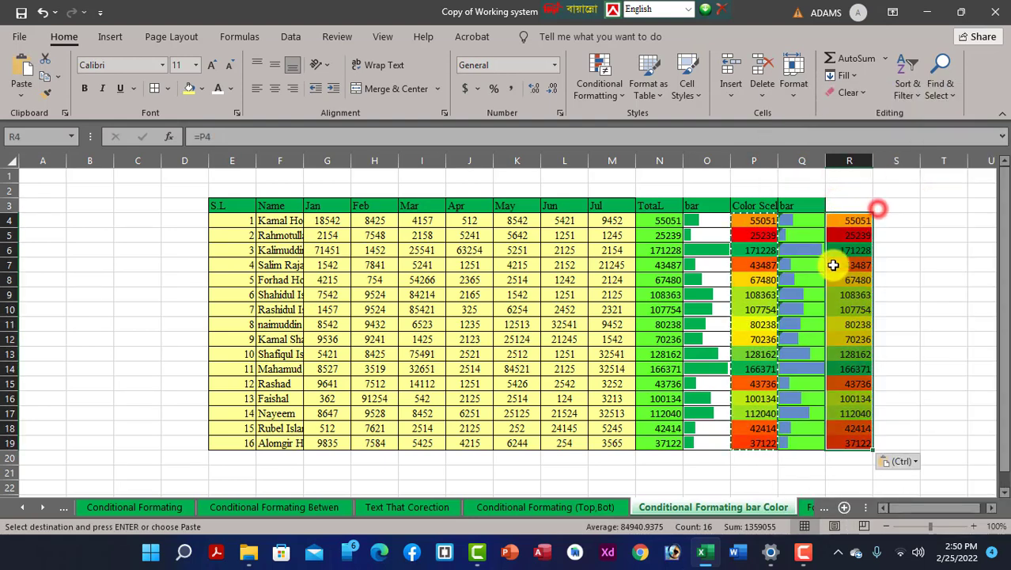
{"action": "left_click_drag", "start_coordinate": [845, 222], "coordinate": [861, 417]}
{"action": "left_click", "coordinate": [945, 263]}
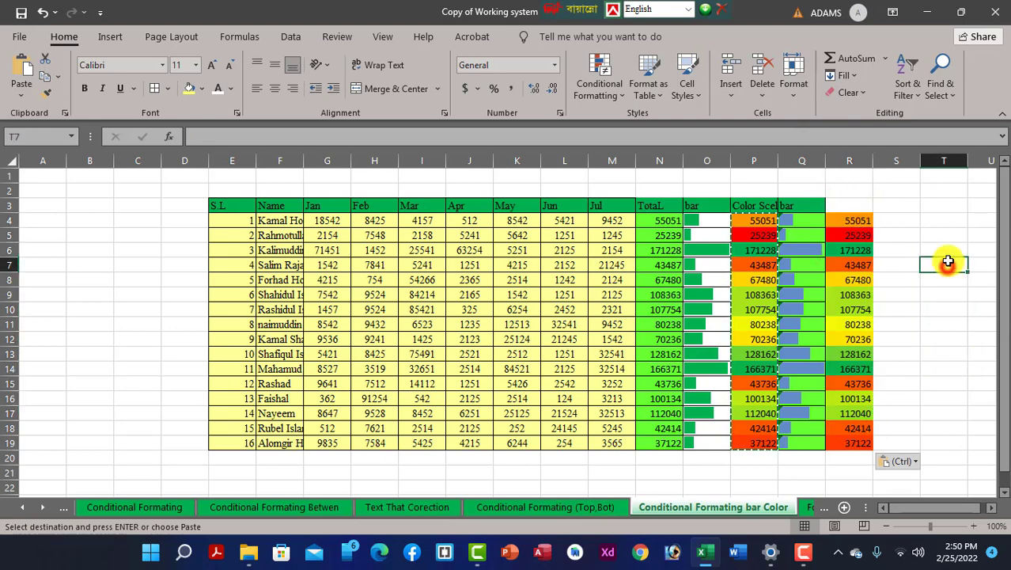
Step: Undo the paste into column R and the Show Bar Only data bar rule in column Q
{"action": "key", "text": "ctrl+z"}
{"action": "key", "text": "ctrl+z"}
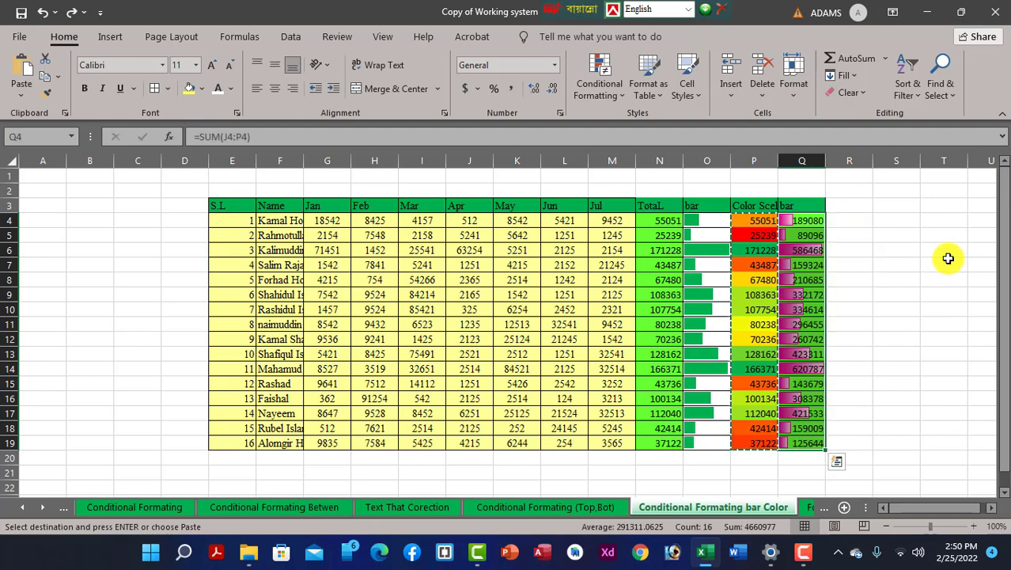
Step: Enter the formula =P4 in cell R4 and fill it down to R19
{"action": "left_click", "coordinate": [853, 221]}
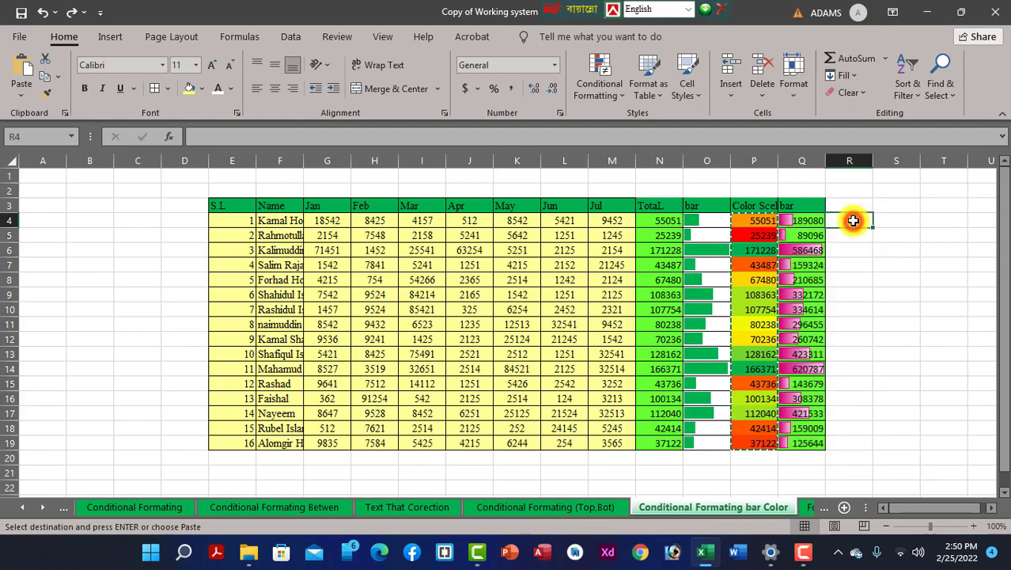
{"action": "type", "text": "="}
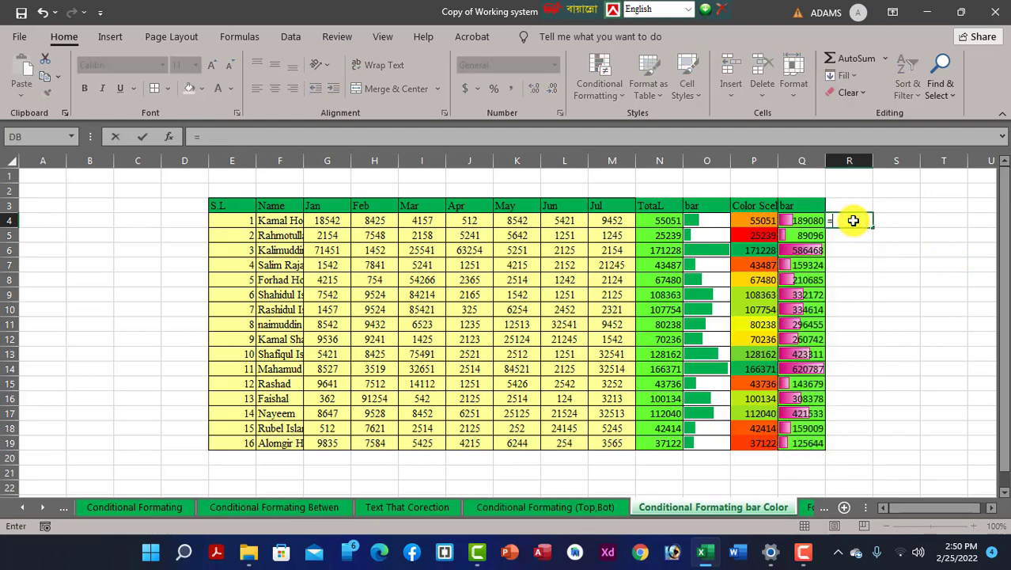
{"action": "left_click", "coordinate": [758, 221]}
{"action": "key", "text": "ctrl+Return"}
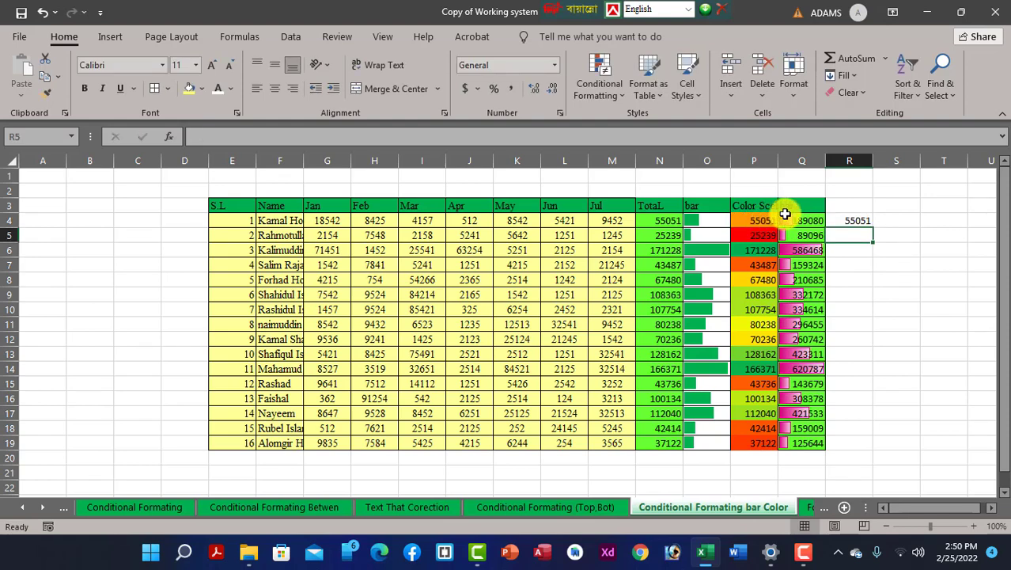
{"action": "double_click", "coordinate": [873, 227]}
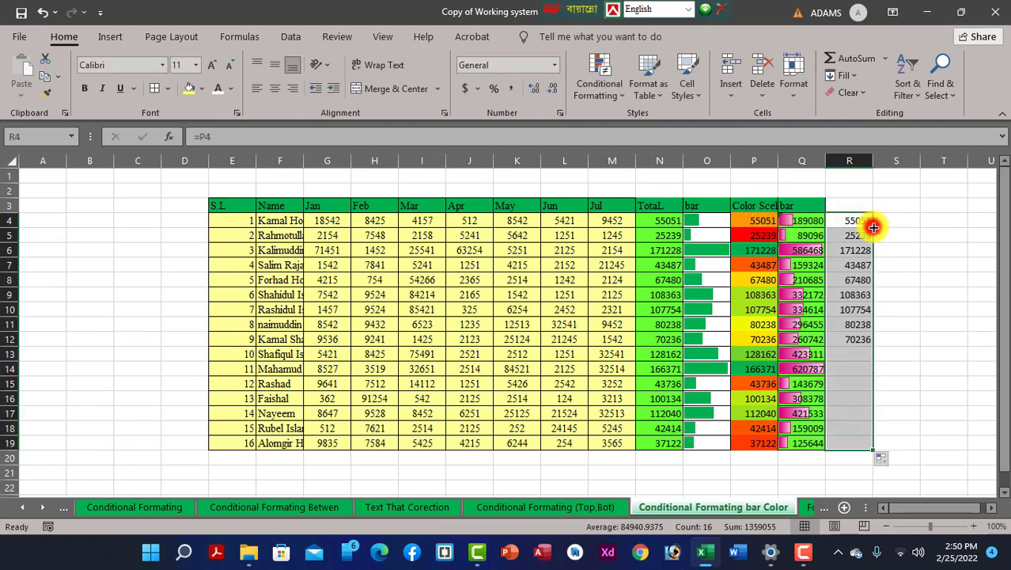
{"action": "left_click", "coordinate": [934, 320]}
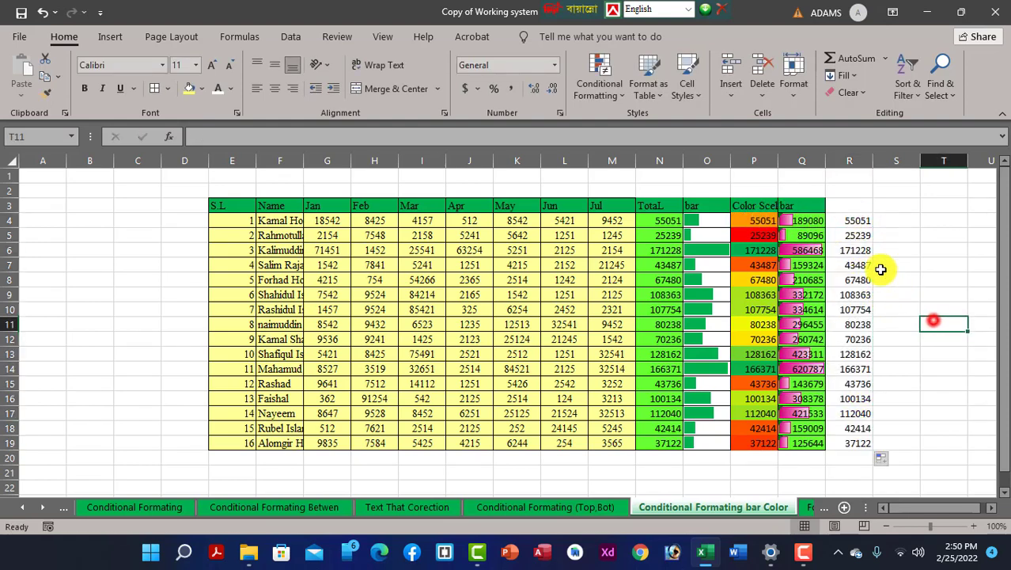
Step: Apply the green-yellow color scale as conditional formatting to cells R4:R19
{"action": "left_click_drag", "start_coordinate": [856, 220], "coordinate": [860, 446]}
{"action": "left_click", "coordinate": [620, 92]}
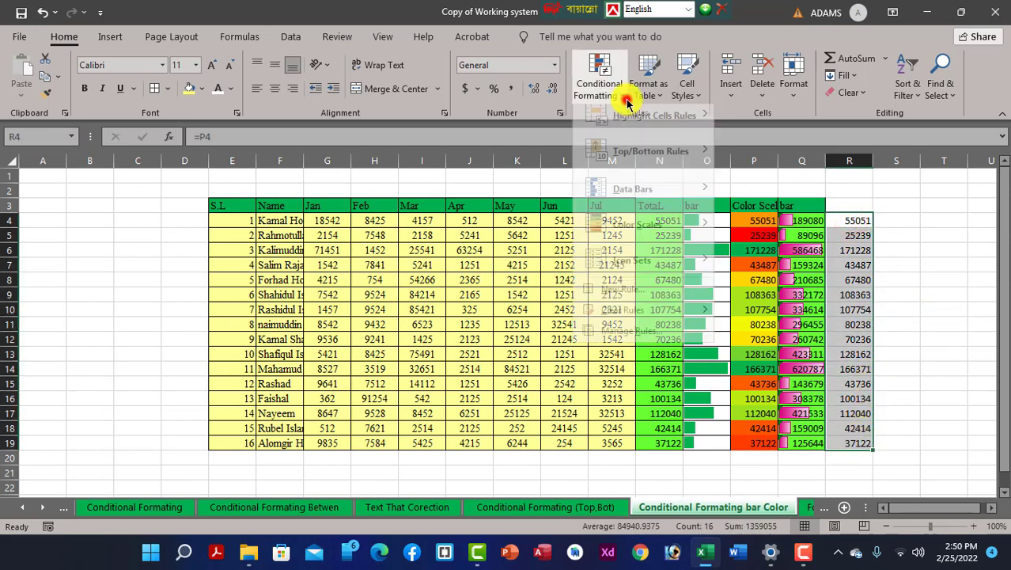
{"action": "mouse_move", "coordinate": [621, 240]}
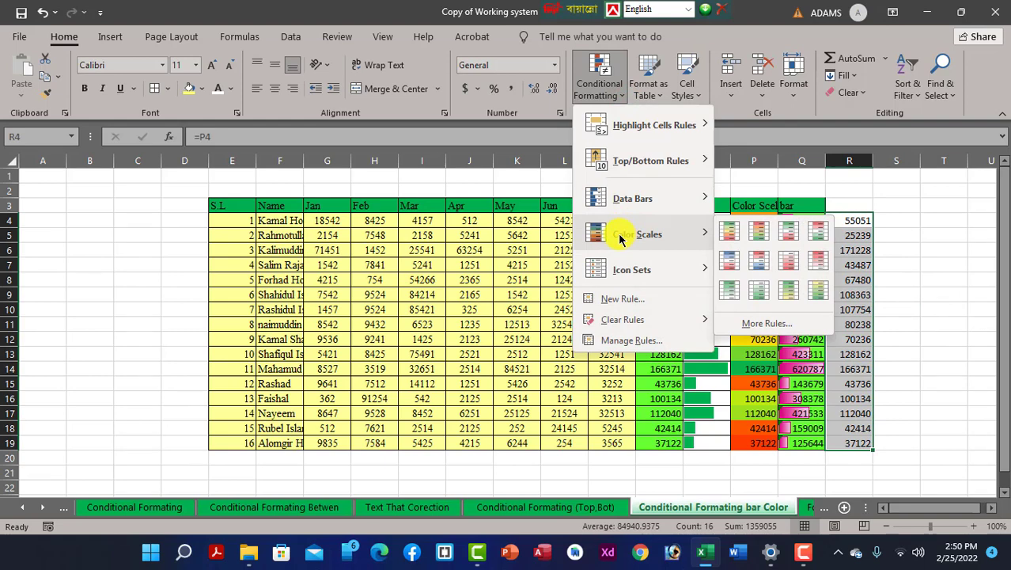
{"action": "mouse_move", "coordinate": [608, 202]}
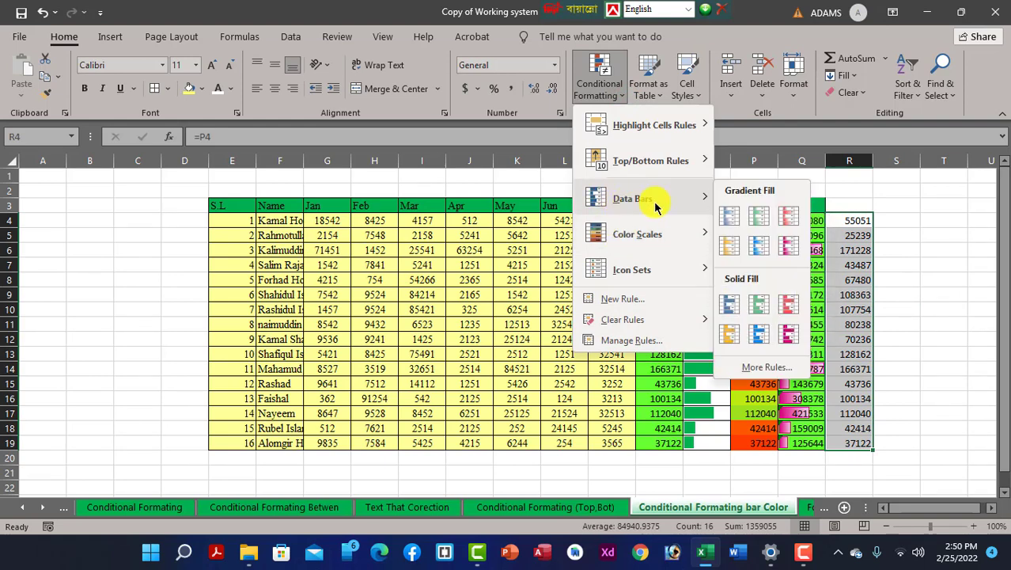
{"action": "mouse_move", "coordinate": [672, 234]}
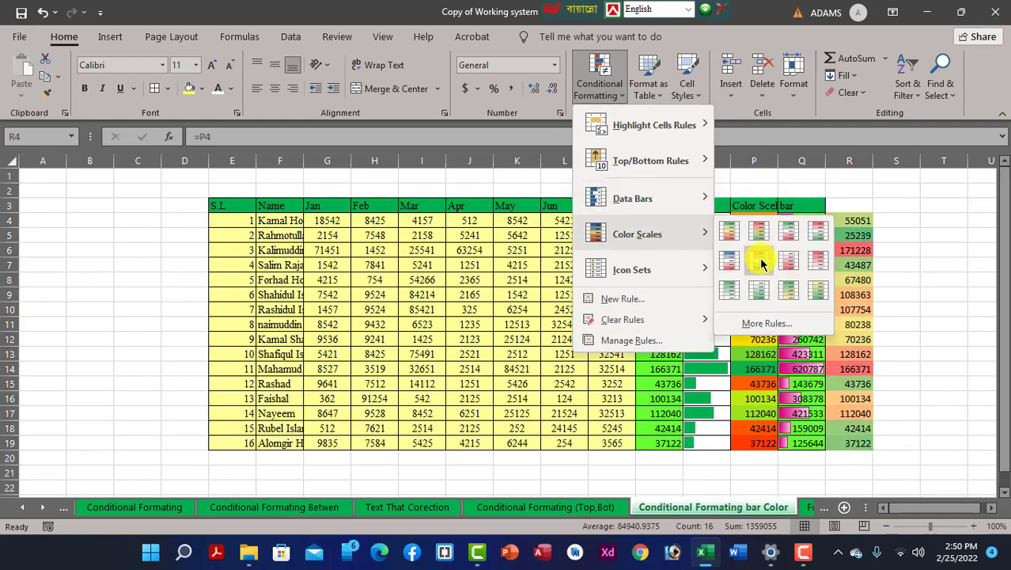
{"action": "left_click", "coordinate": [799, 295]}
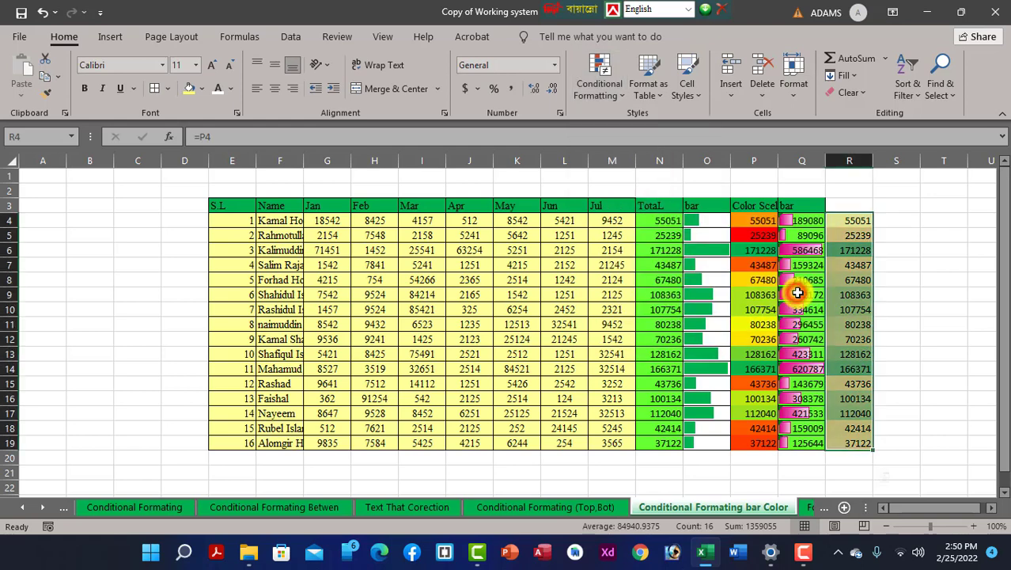
{"action": "left_click", "coordinate": [916, 264]}
{"action": "left_click", "coordinate": [961, 268]}
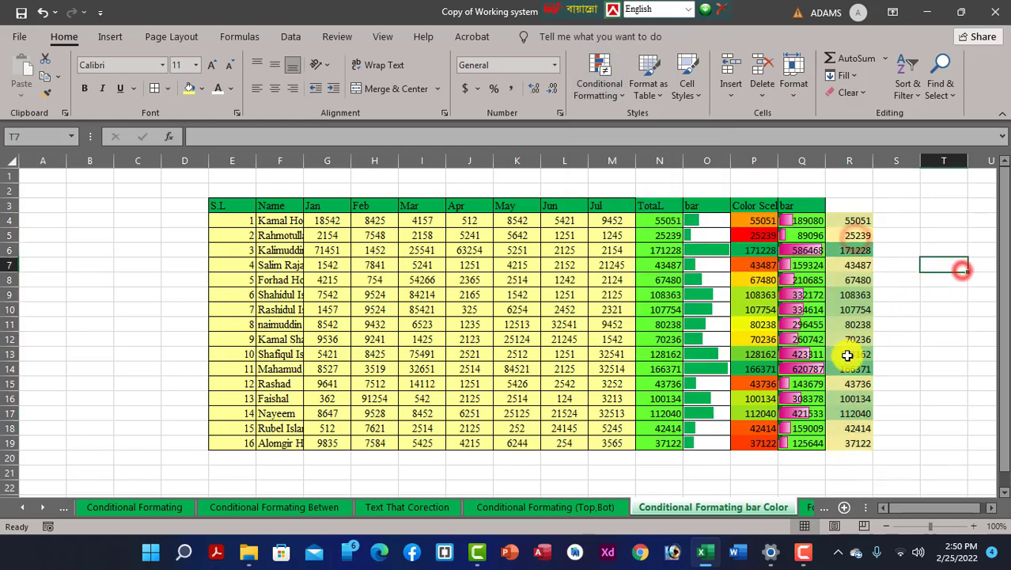
Step: Add a solid blue data bar rule with Show Bar Only to cells Q4:Q19
{"action": "left_click_drag", "start_coordinate": [807, 220], "coordinate": [809, 441]}
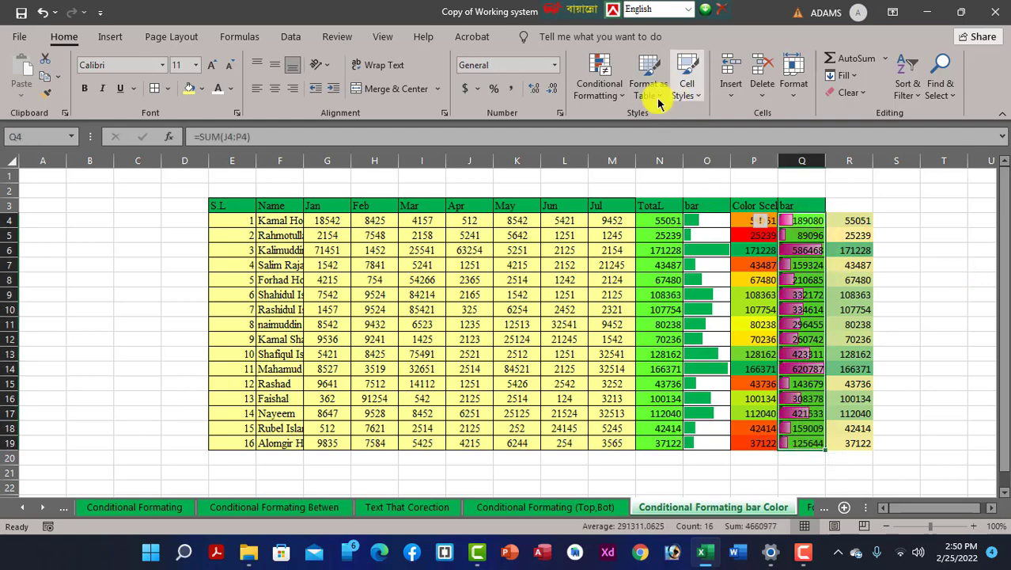
{"action": "left_click", "coordinate": [637, 86]}
{"action": "left_click", "coordinate": [615, 93]}
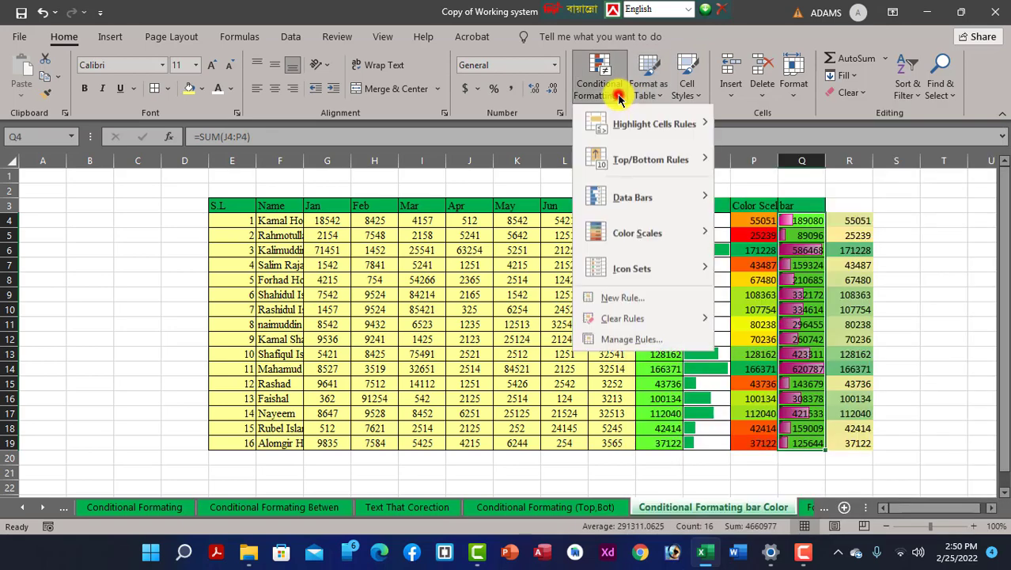
{"action": "mouse_move", "coordinate": [640, 204]}
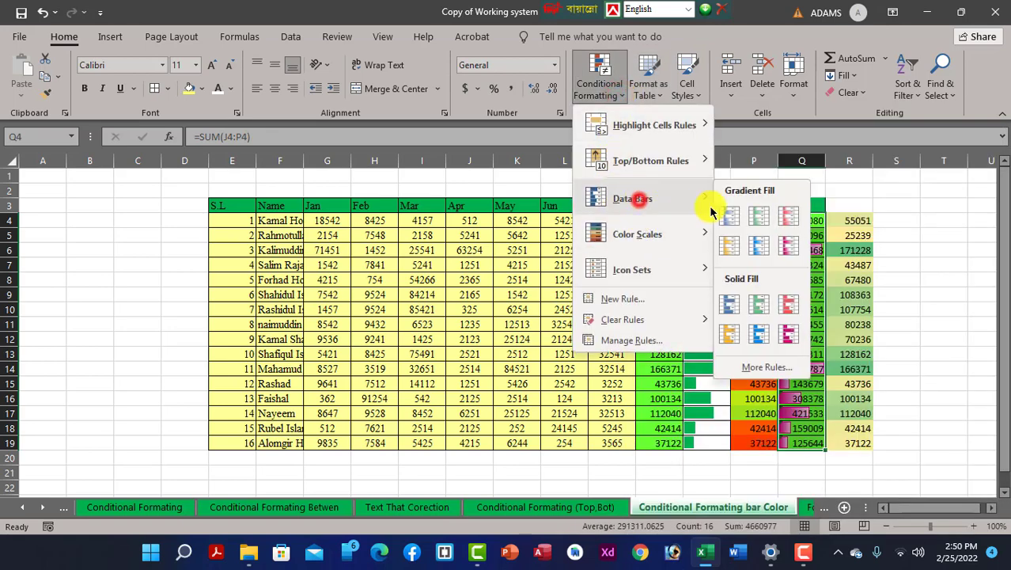
{"action": "left_click", "coordinate": [762, 366]}
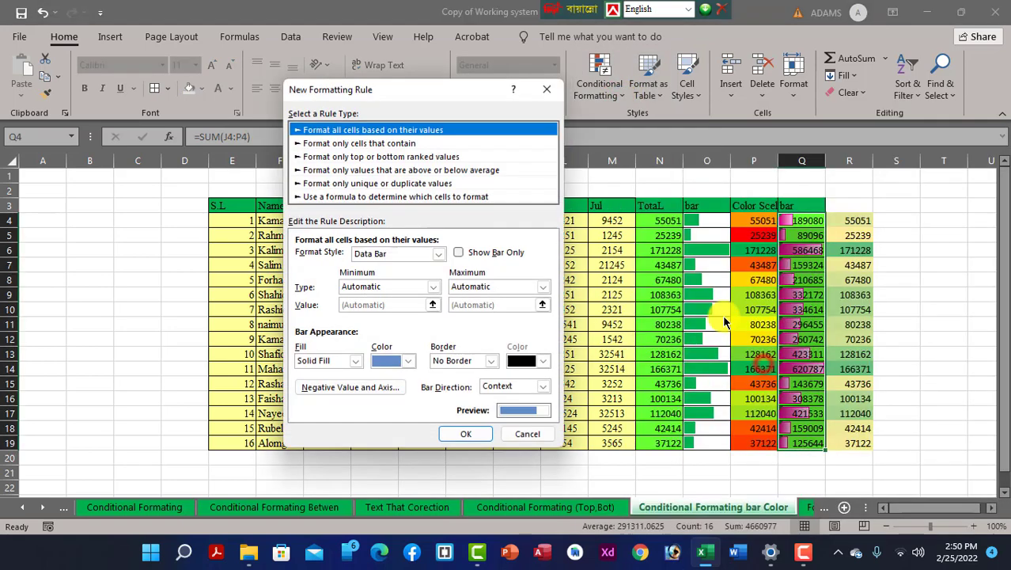
{"action": "left_click", "coordinate": [459, 252]}
{"action": "left_click", "coordinate": [473, 432]}
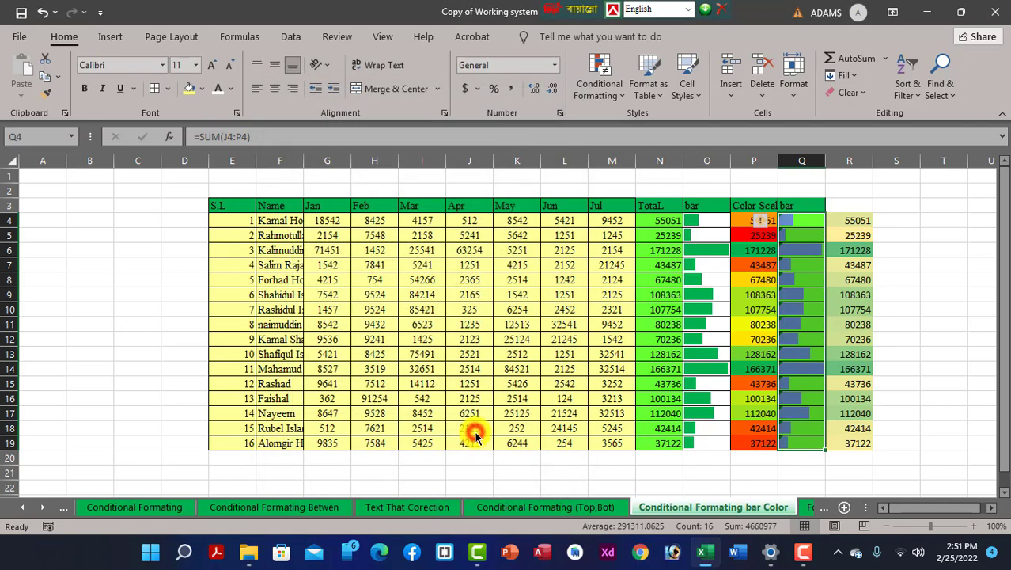
{"action": "left_click", "coordinate": [927, 350]}
{"action": "left_click", "coordinate": [914, 266]}
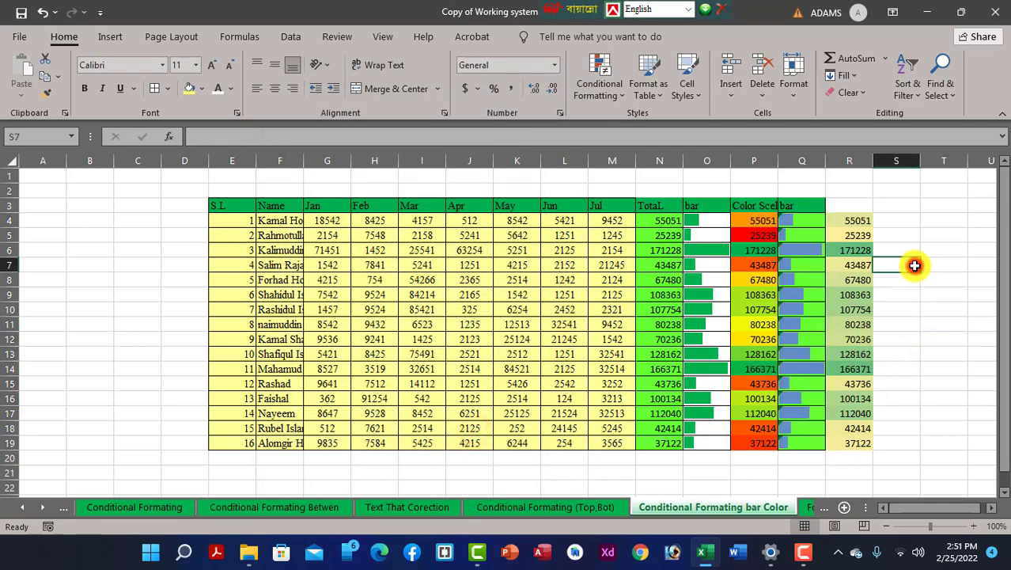
{"action": "left_click", "coordinate": [858, 218]}
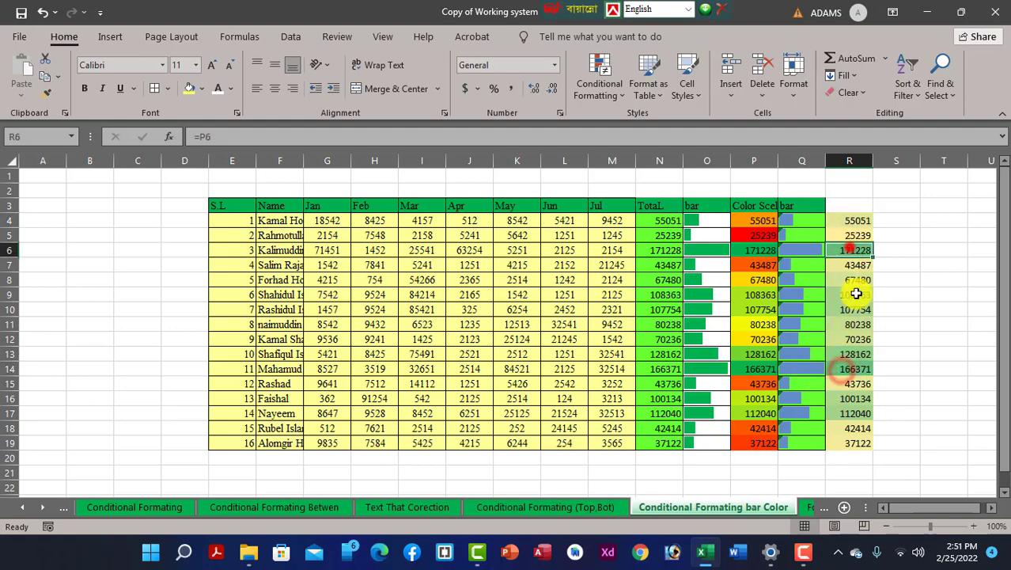
{"action": "left_click", "coordinate": [855, 370]}
{"action": "left_click", "coordinate": [840, 251]}
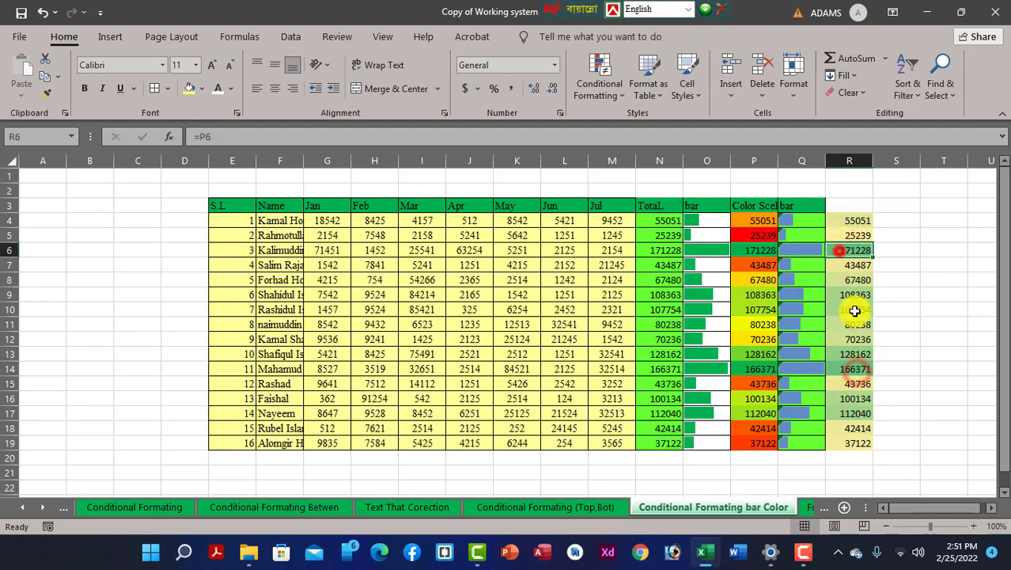
{"action": "left_click", "coordinate": [858, 369]}
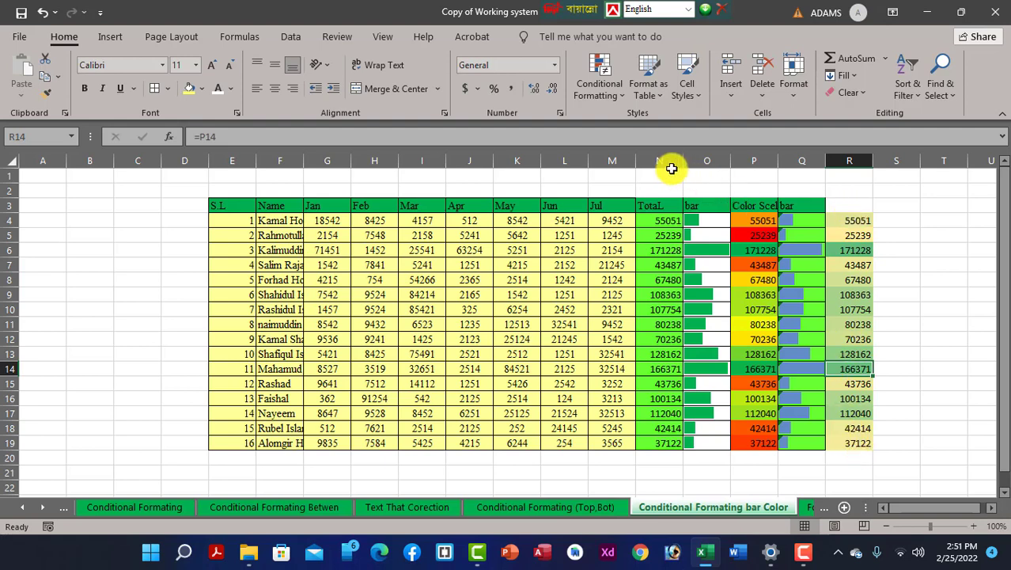
{"action": "left_click", "coordinate": [620, 99]}
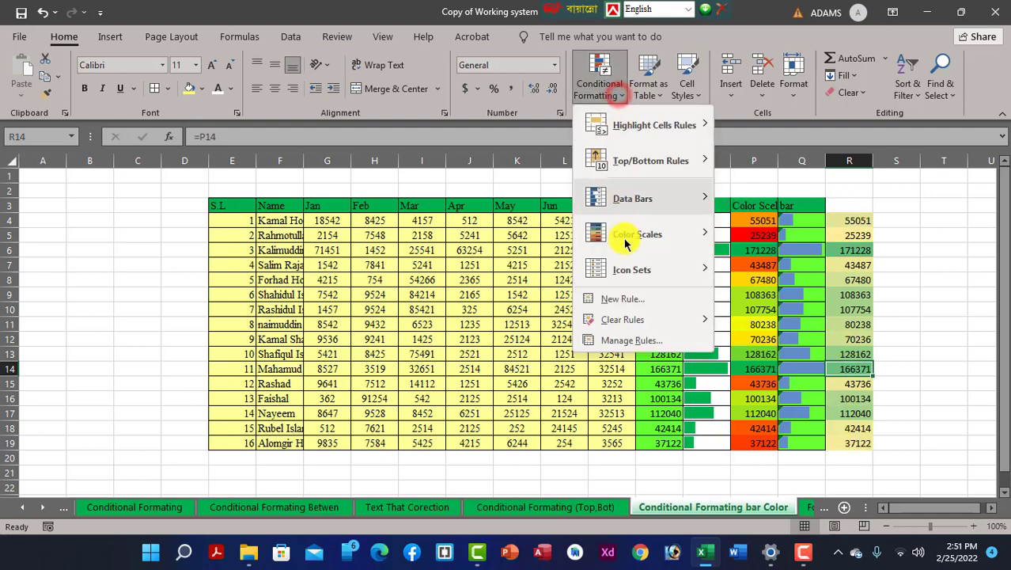
{"action": "mouse_move", "coordinate": [633, 270]}
{"action": "left_click", "coordinate": [954, 303]}
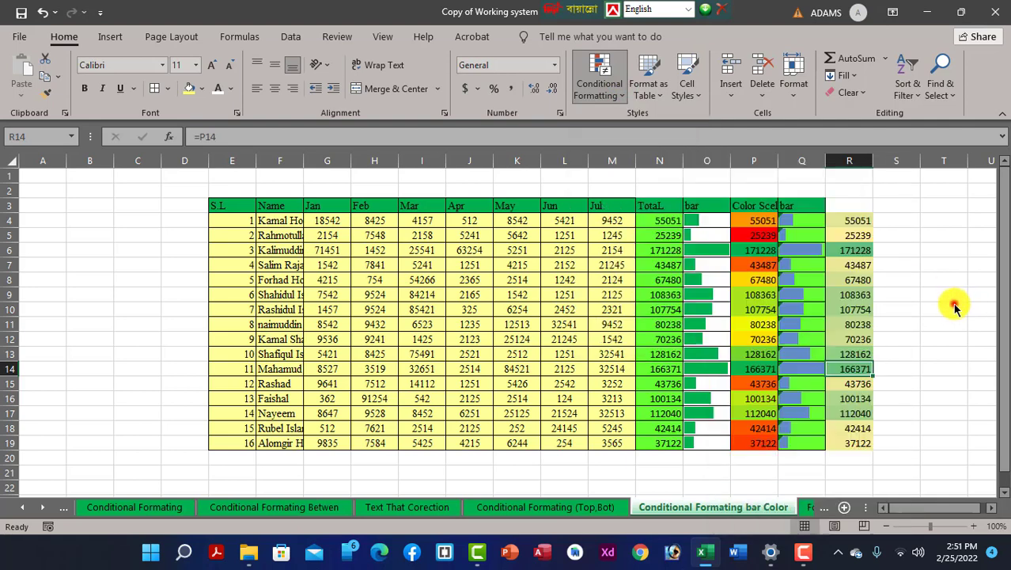
Step: Enter the formula =R4 in cell S4 and fill it down to S19
{"action": "left_click", "coordinate": [893, 221]}
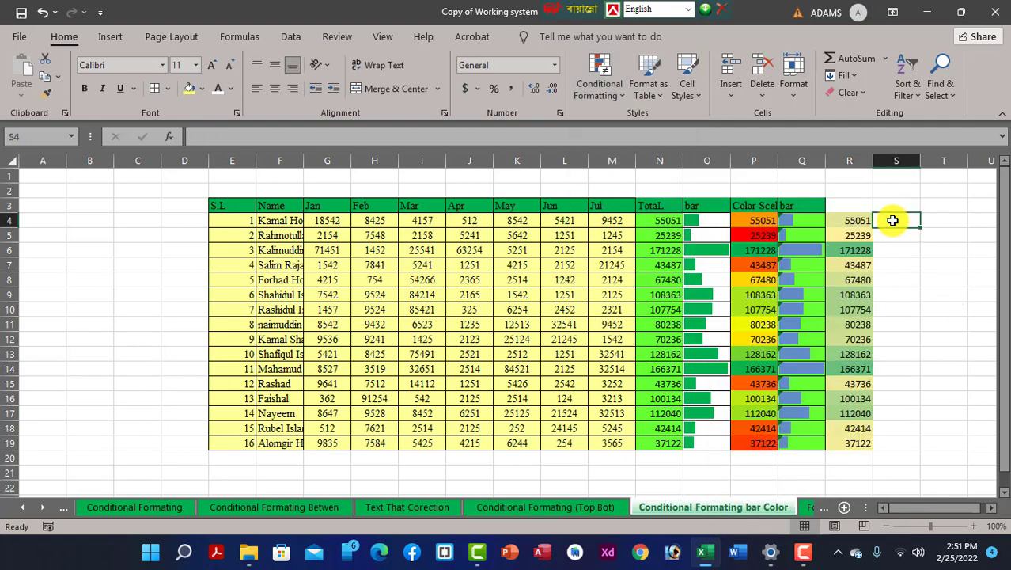
{"action": "type", "text": "="}
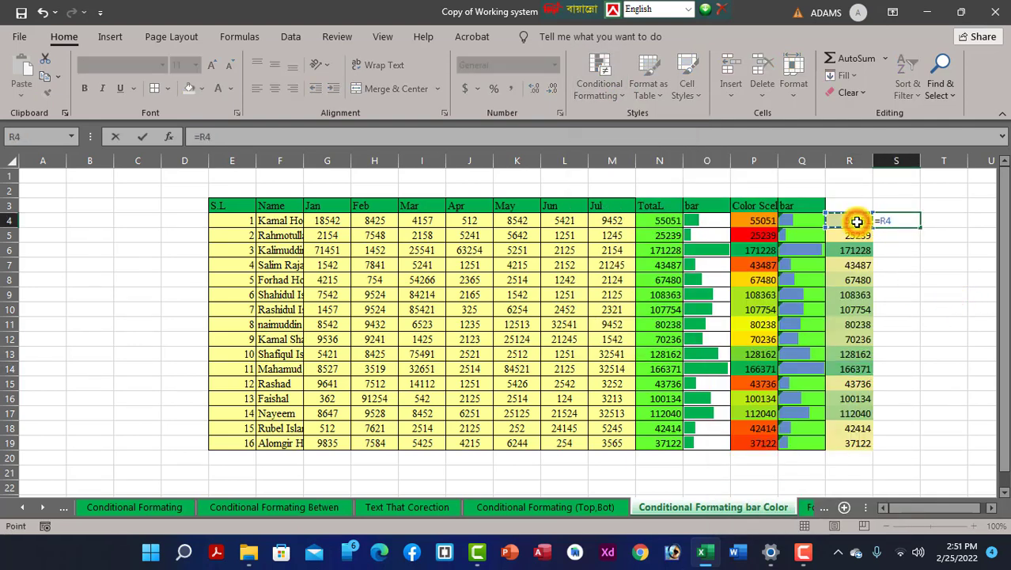
{"action": "key", "text": "Return"}
{"action": "left_click", "coordinate": [893, 221]}
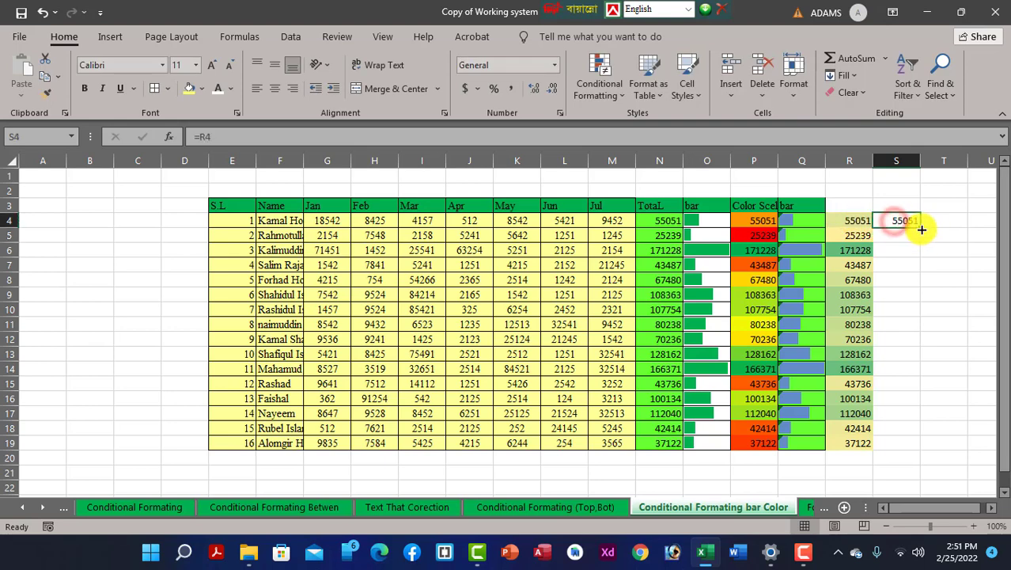
{"action": "double_click", "coordinate": [922, 229]}
Step: Apply the rimmed three traffic lights icon set as conditional formatting to cells S4:S19
{"action": "left_click", "coordinate": [903, 221]}
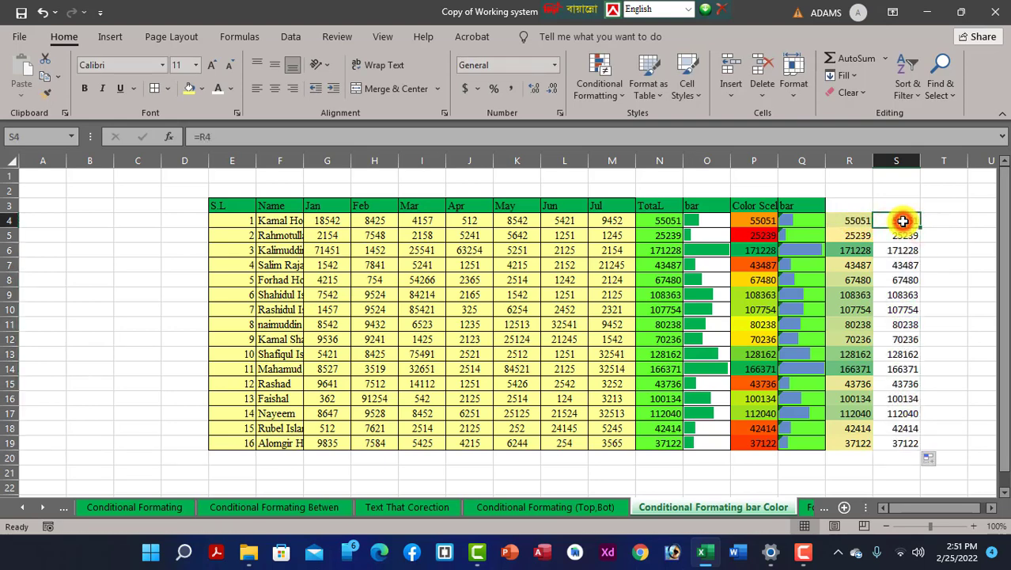
{"action": "left_click_drag", "start_coordinate": [903, 221], "coordinate": [898, 440]}
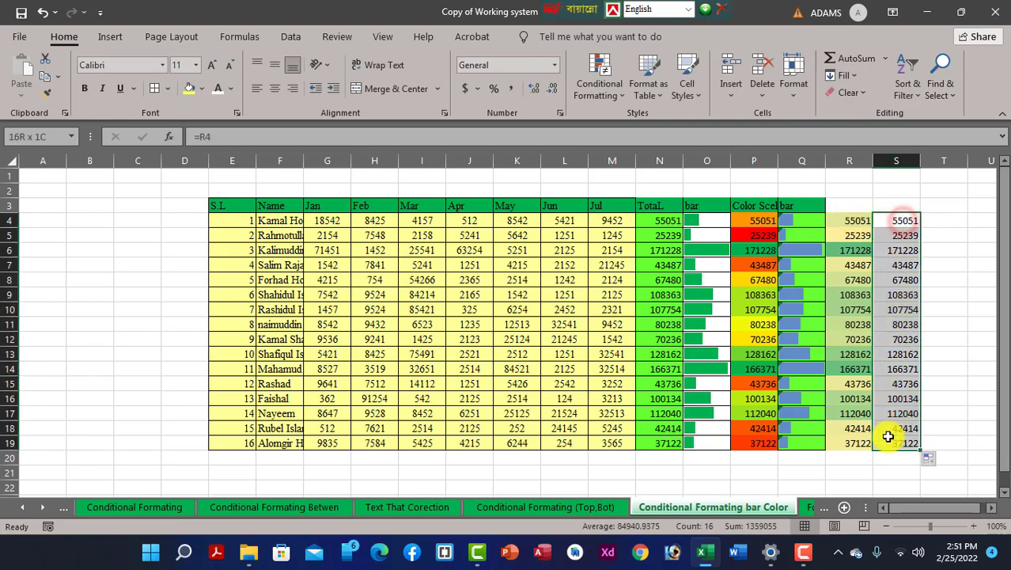
{"action": "left_click", "coordinate": [621, 96]}
{"action": "mouse_move", "coordinate": [653, 273]}
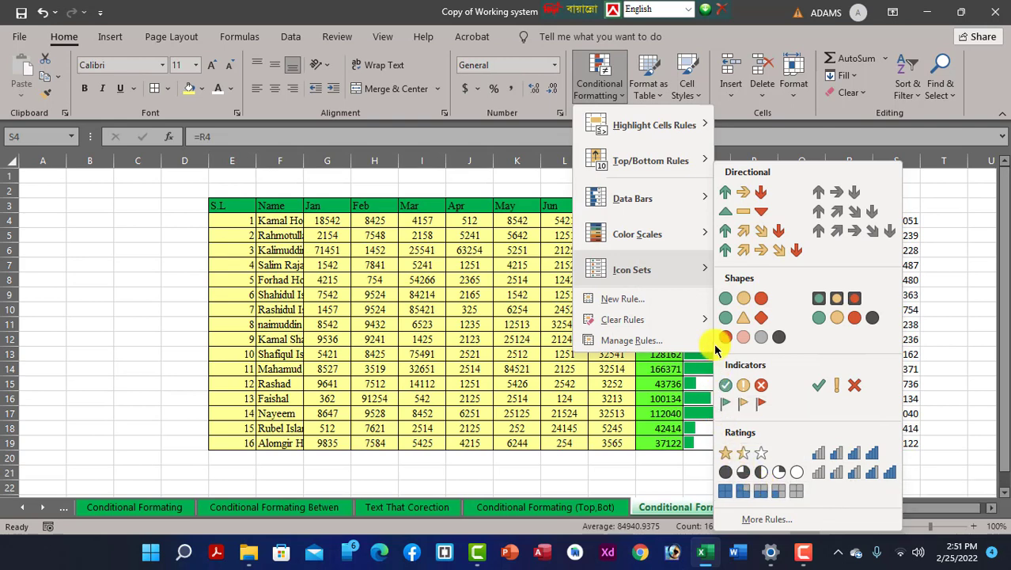
{"action": "left_click", "coordinate": [835, 297]}
{"action": "left_click", "coordinate": [894, 266]}
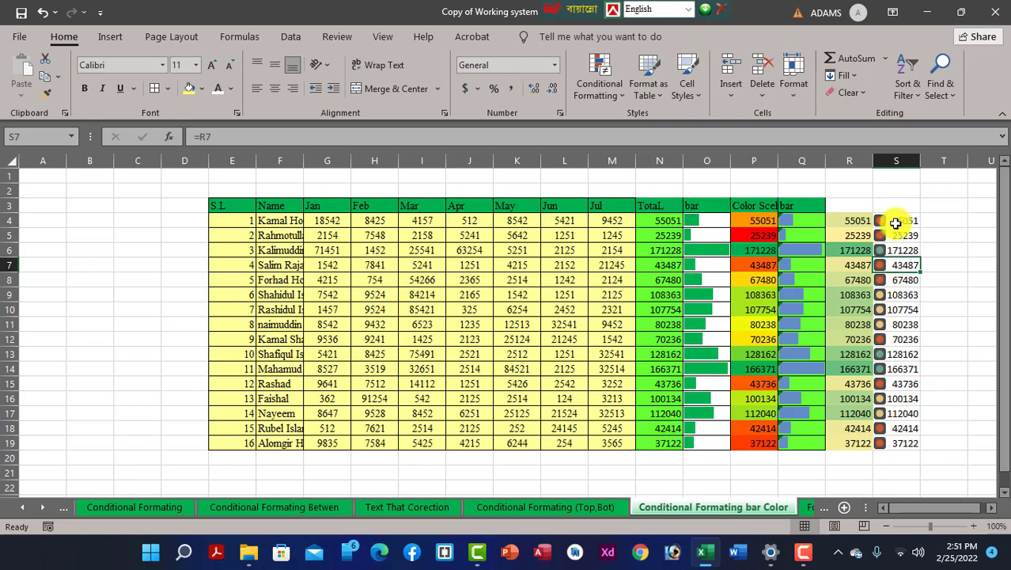
Step: Add an icon set rule to S4:S19 using the three-circle style with reversed icon order and Show Icon Only
{"action": "left_click_drag", "start_coordinate": [897, 221], "coordinate": [897, 442]}
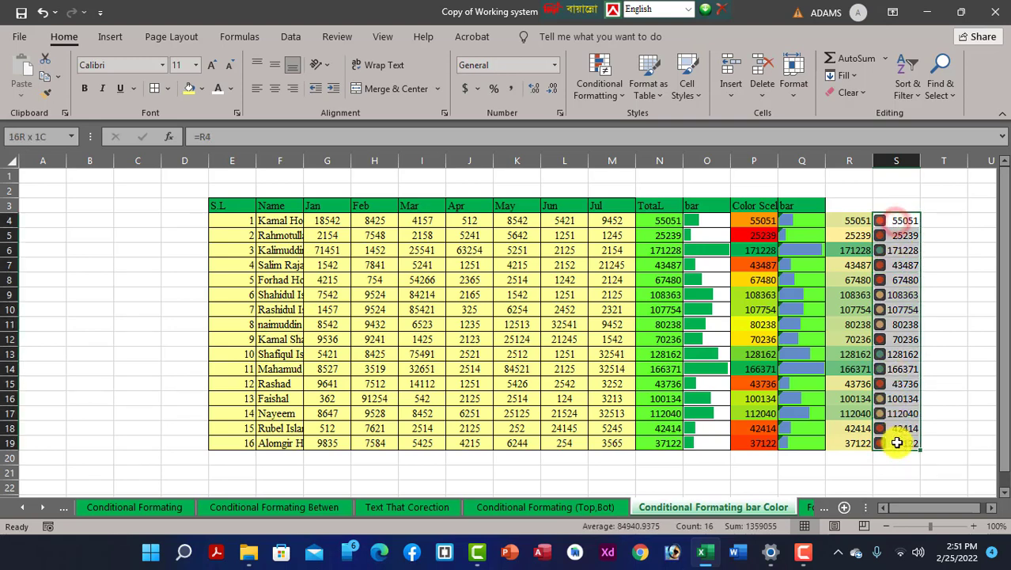
{"action": "left_click", "coordinate": [605, 88]}
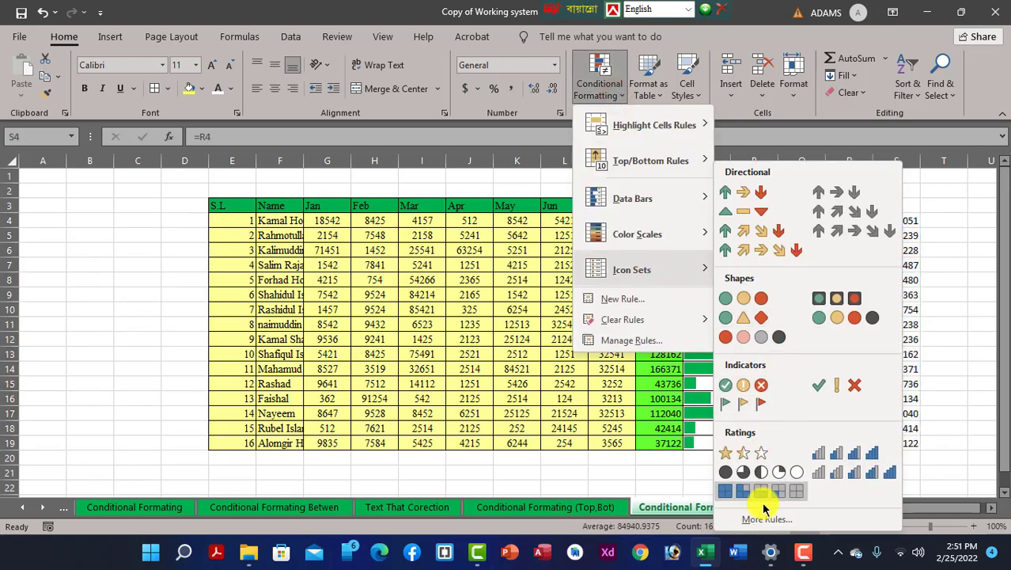
{"action": "left_click", "coordinate": [766, 518]}
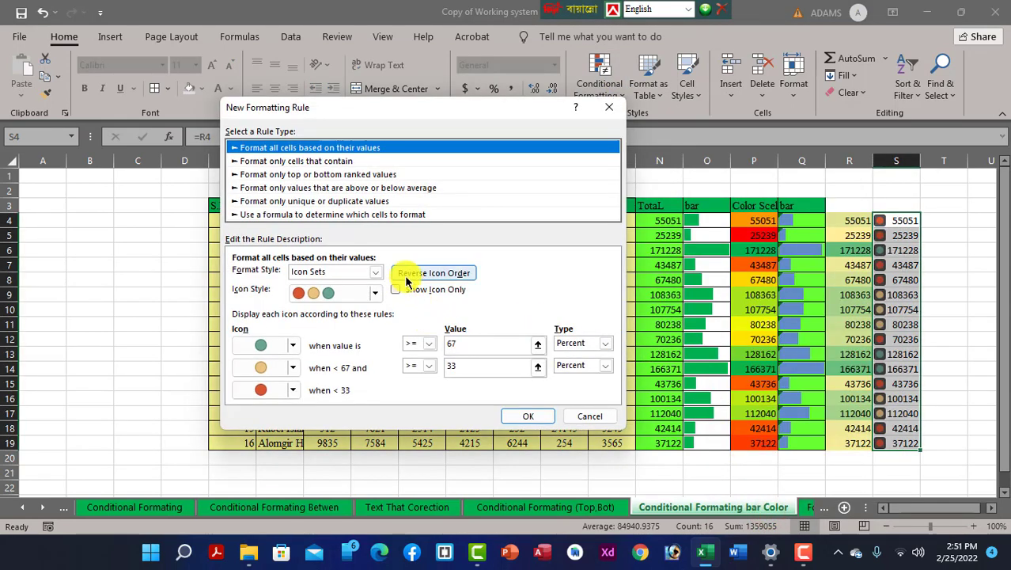
{"action": "left_click", "coordinate": [375, 273]}
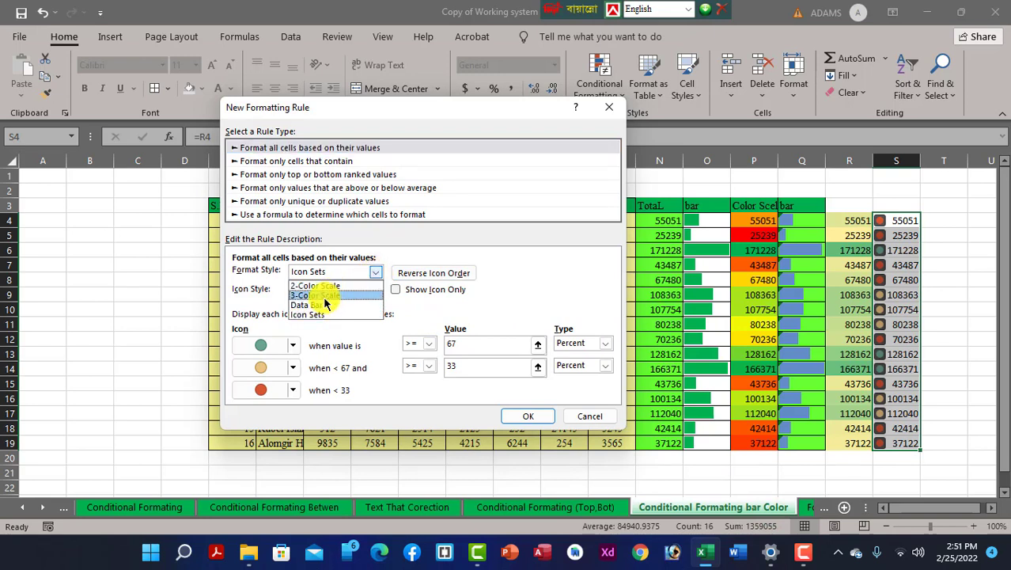
{"action": "left_click", "coordinate": [417, 277]}
{"action": "left_click", "coordinate": [435, 275]}
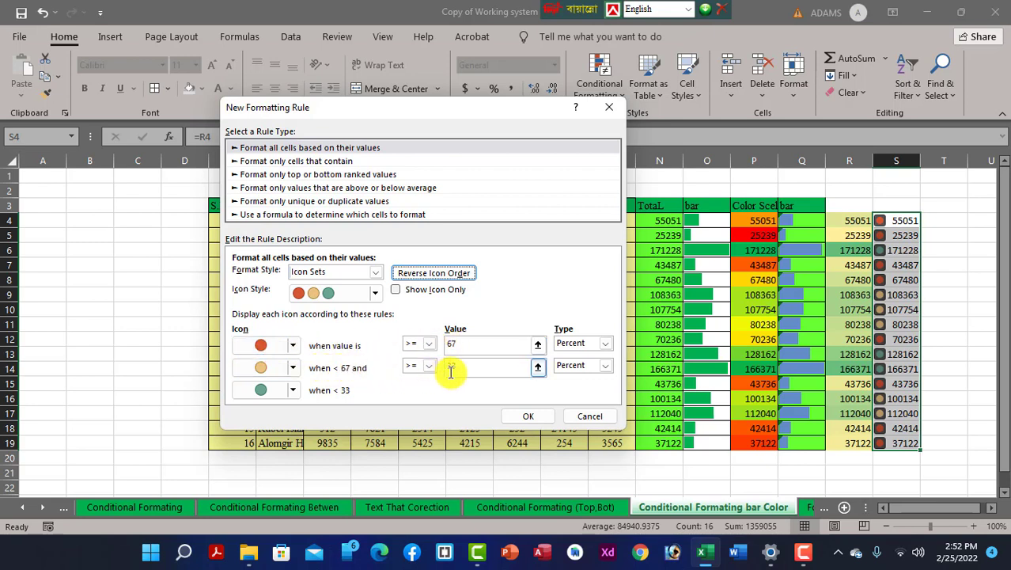
{"action": "left_click", "coordinate": [395, 292]}
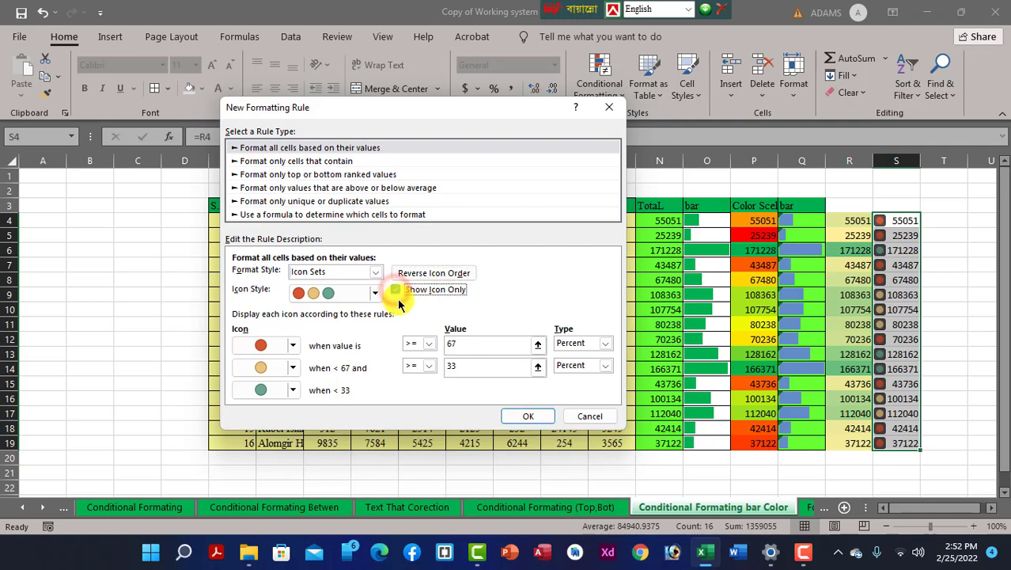
{"action": "left_click", "coordinate": [527, 417]}
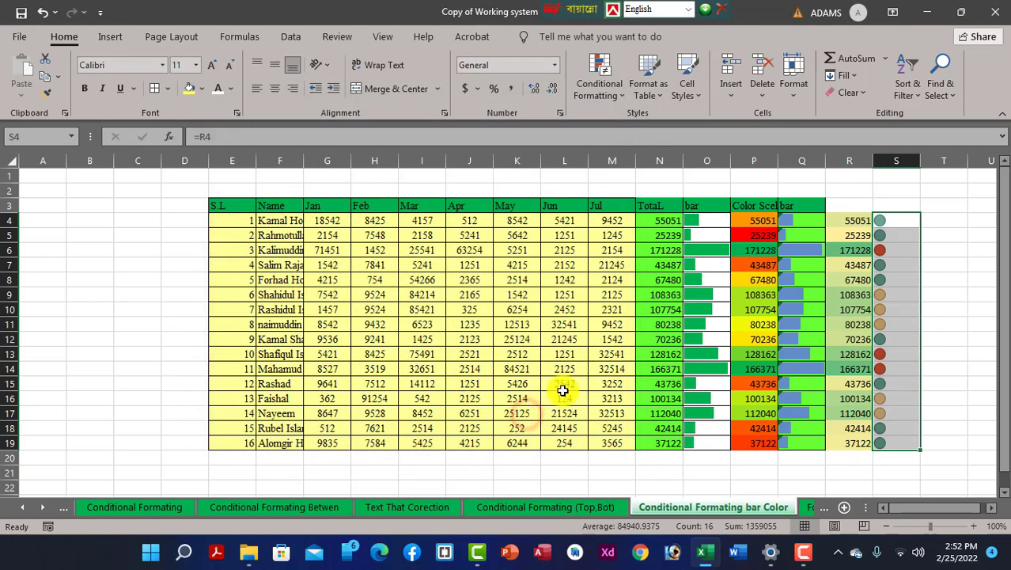
{"action": "left_click", "coordinate": [897, 306]}
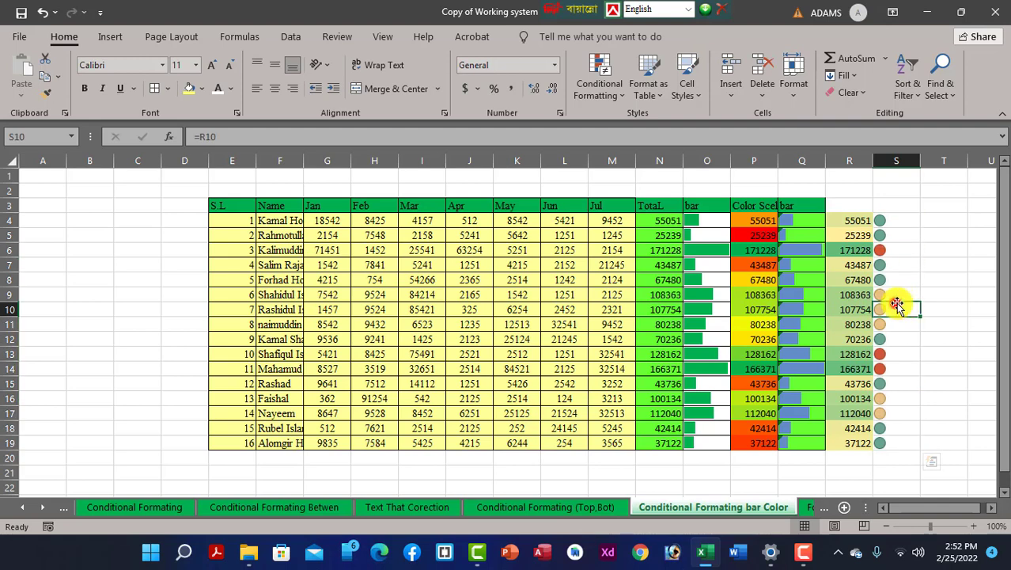
Step: Narrow column S to roughly the width of its icons
{"action": "left_click_drag", "start_coordinate": [882, 254], "coordinate": [883, 260]}
{"action": "left_click", "coordinate": [882, 223]}
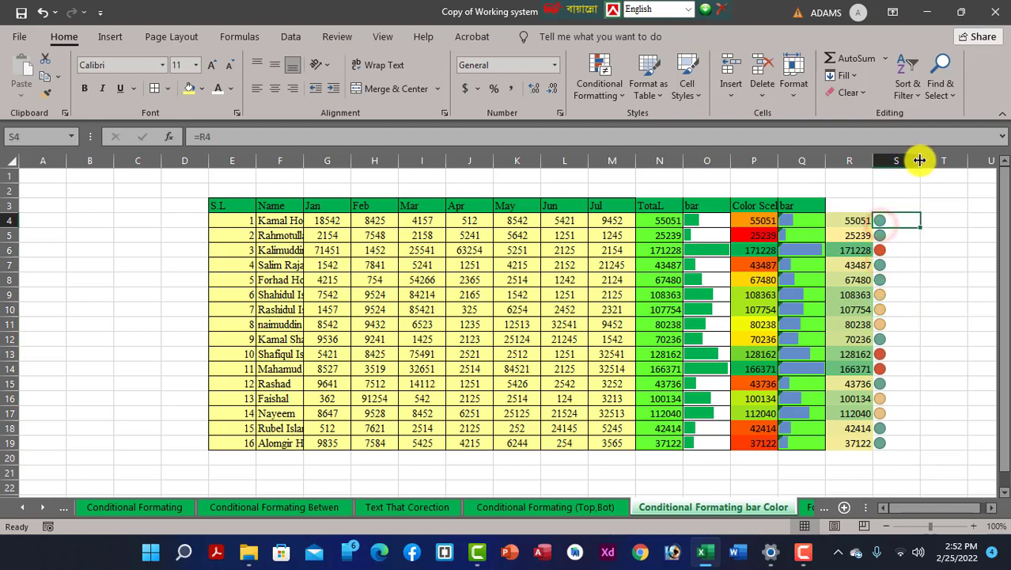
{"action": "left_click_drag", "start_coordinate": [920, 160], "coordinate": [892, 163]}
{"action": "left_click", "coordinate": [922, 342]}
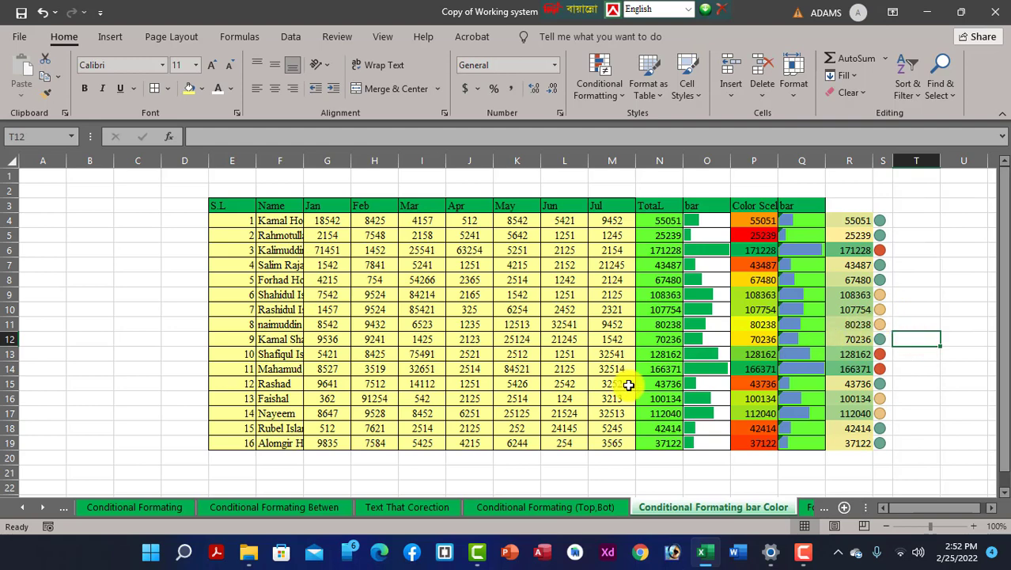
Step: Review the available icon sets, the data bar cells in column O and the conditional formatting rule options
{"action": "left_click", "coordinate": [606, 87]}
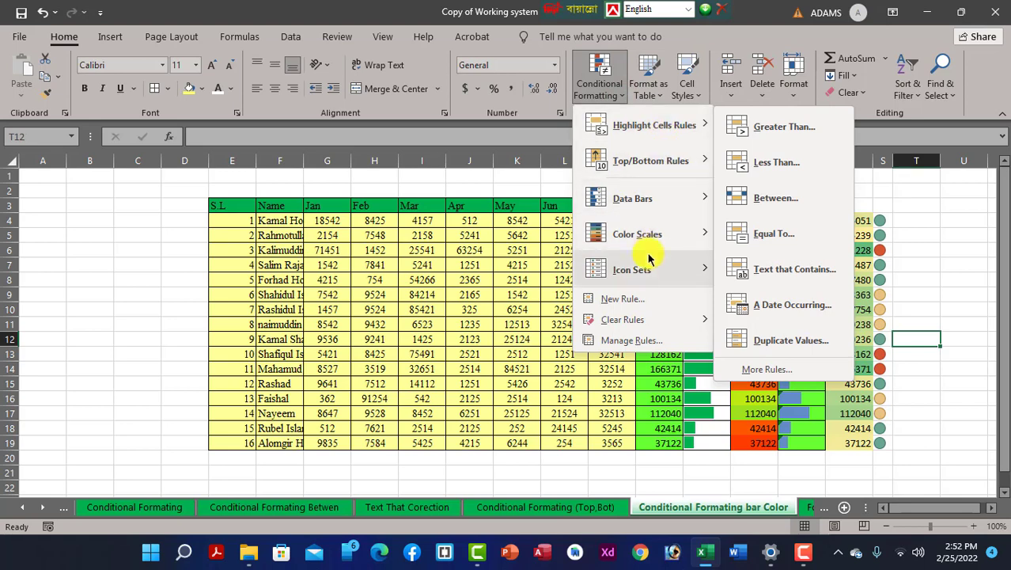
{"action": "mouse_move", "coordinate": [670, 279]}
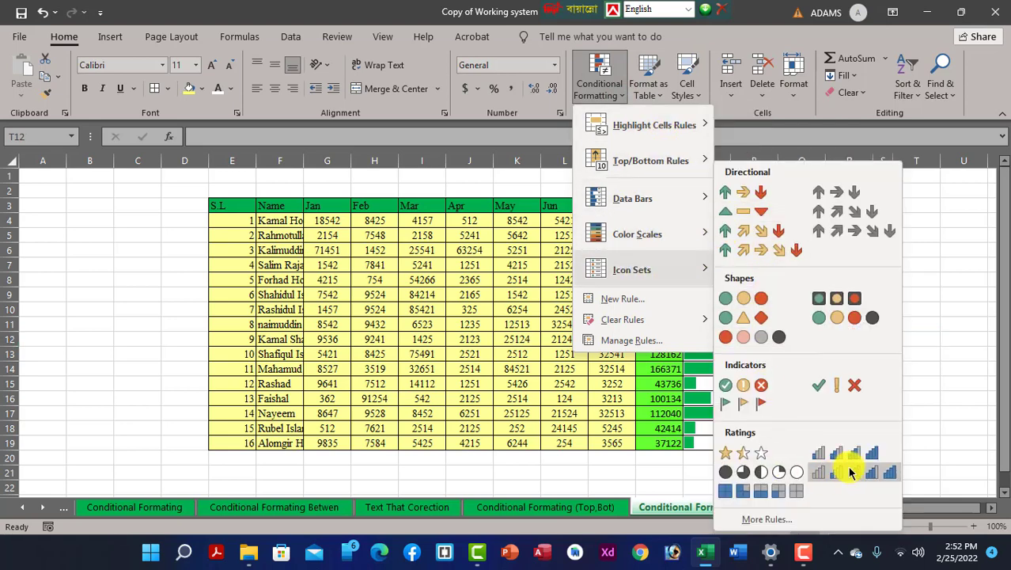
{"action": "left_click", "coordinate": [936, 427]}
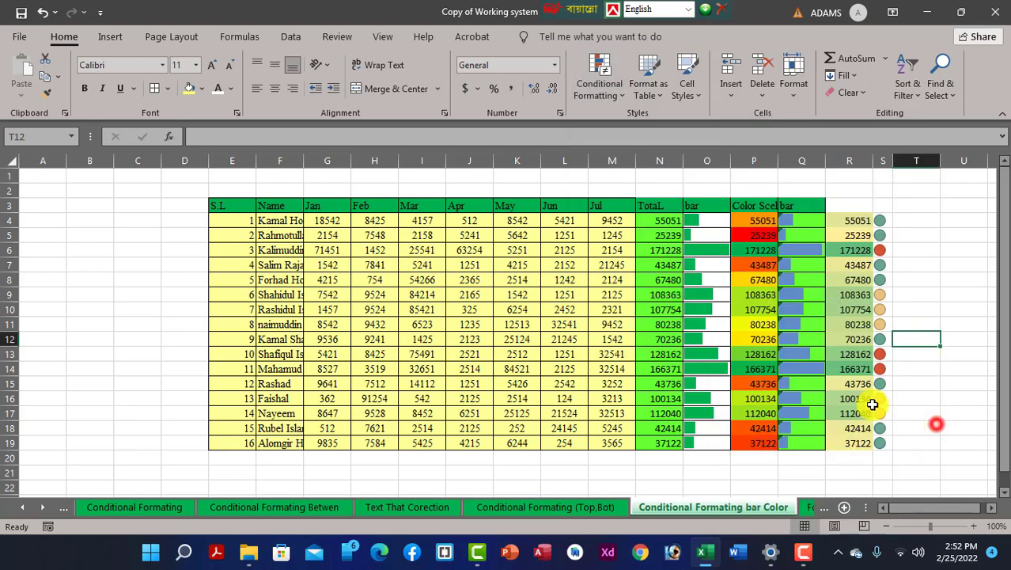
{"action": "left_click", "coordinate": [702, 218]}
{"action": "left_click", "coordinate": [704, 267]}
{"action": "left_click", "coordinate": [705, 325]}
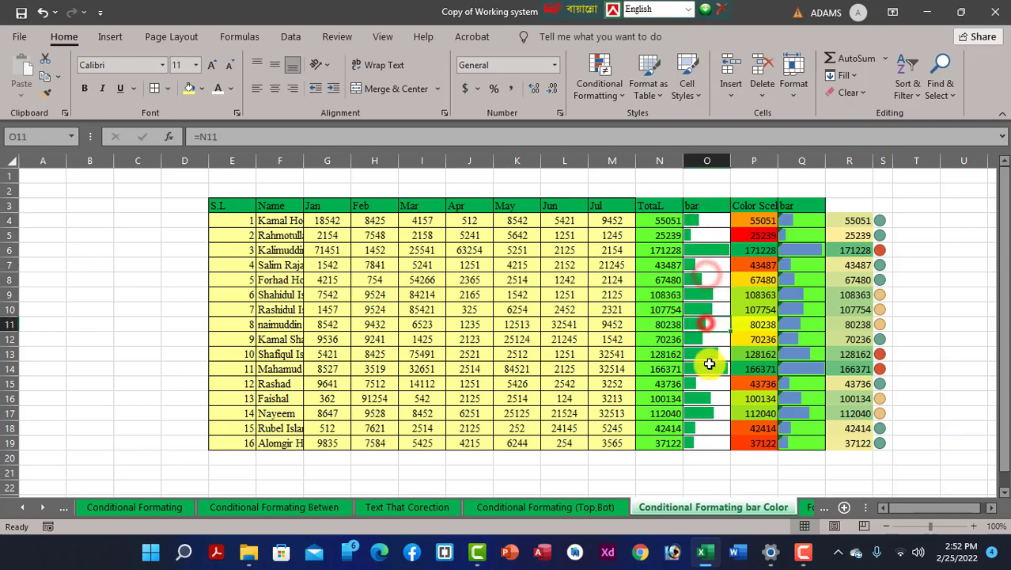
{"action": "left_click", "coordinate": [710, 370]}
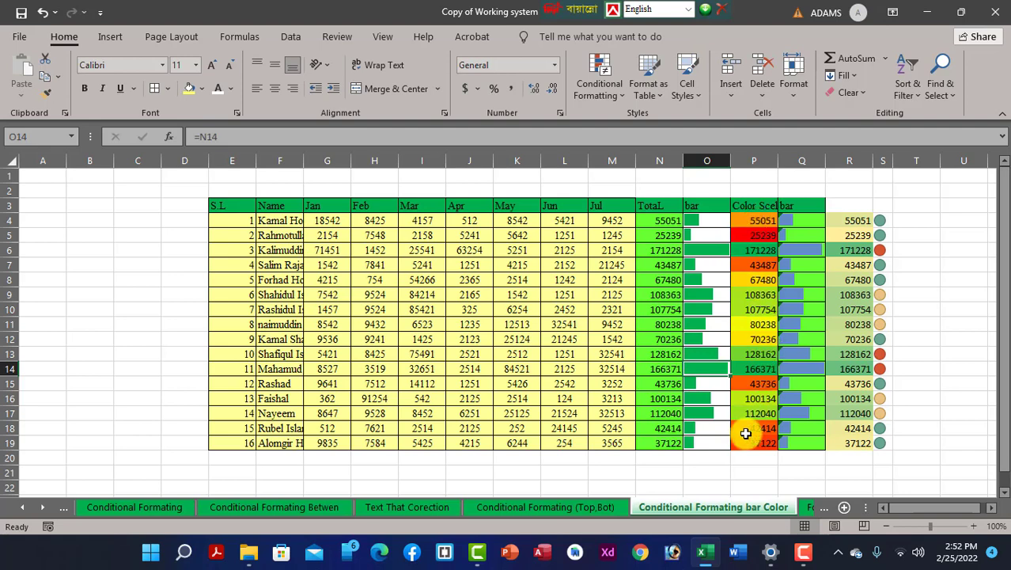
{"action": "left_click", "coordinate": [625, 96]}
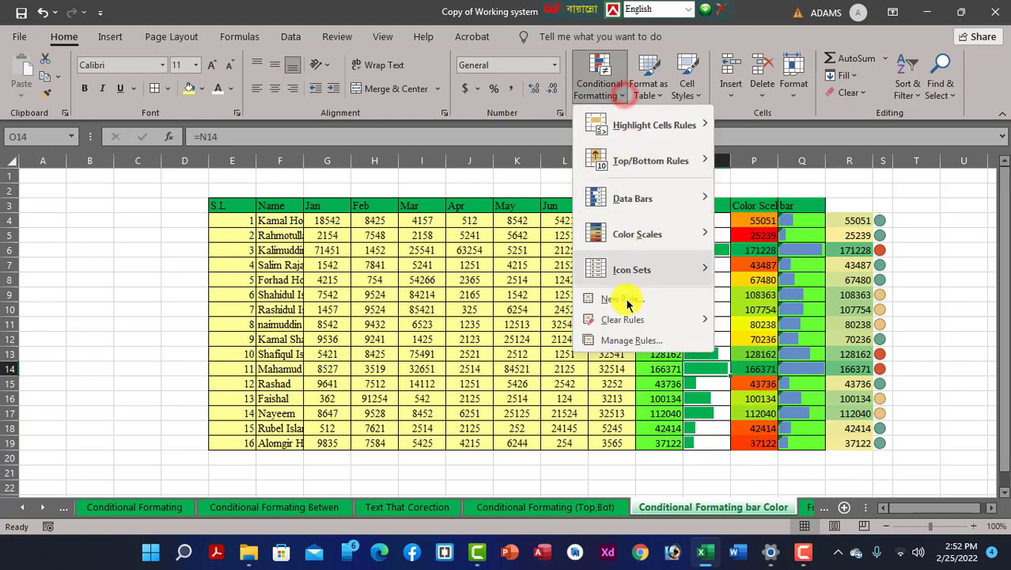
{"action": "mouse_move", "coordinate": [639, 320]}
{"action": "left_click", "coordinate": [926, 297]}
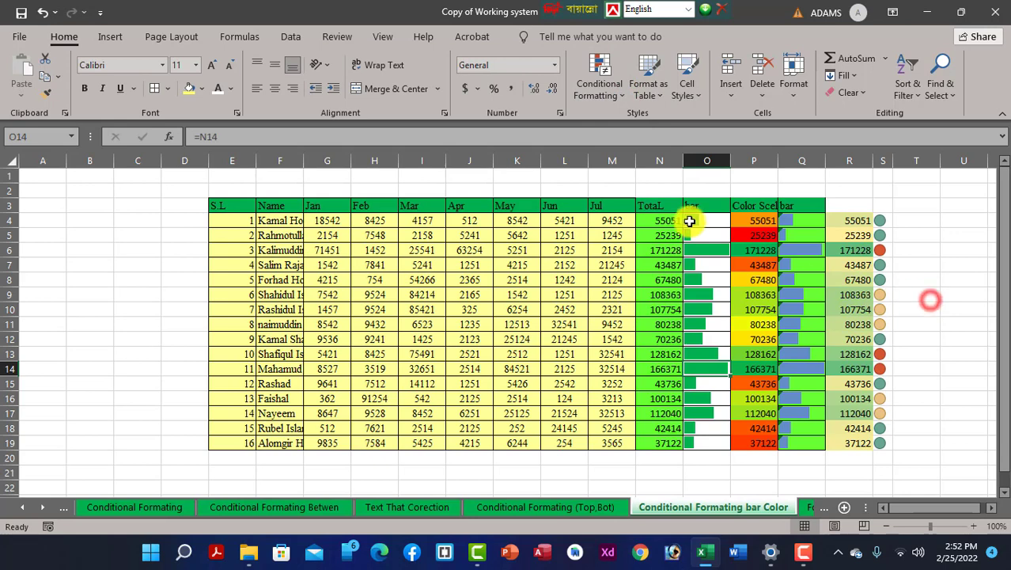
Step: Clear the conditional formatting rules from the selected cells Q4:S19 only
{"action": "left_click_drag", "start_coordinate": [694, 216], "coordinate": [859, 437]}
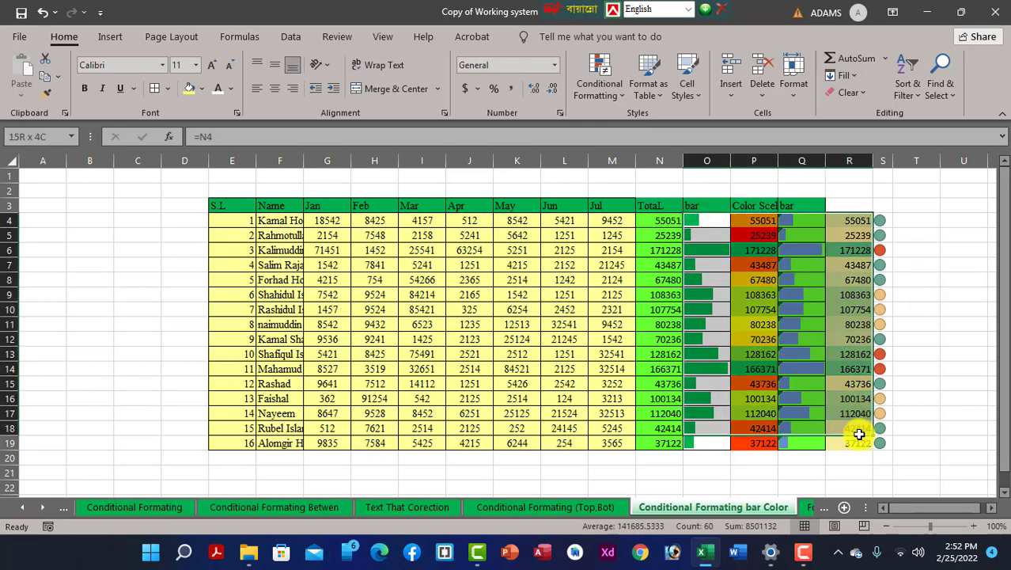
{"action": "left_click", "coordinate": [792, 338]}
{"action": "left_click_drag", "start_coordinate": [790, 219], "coordinate": [879, 441]}
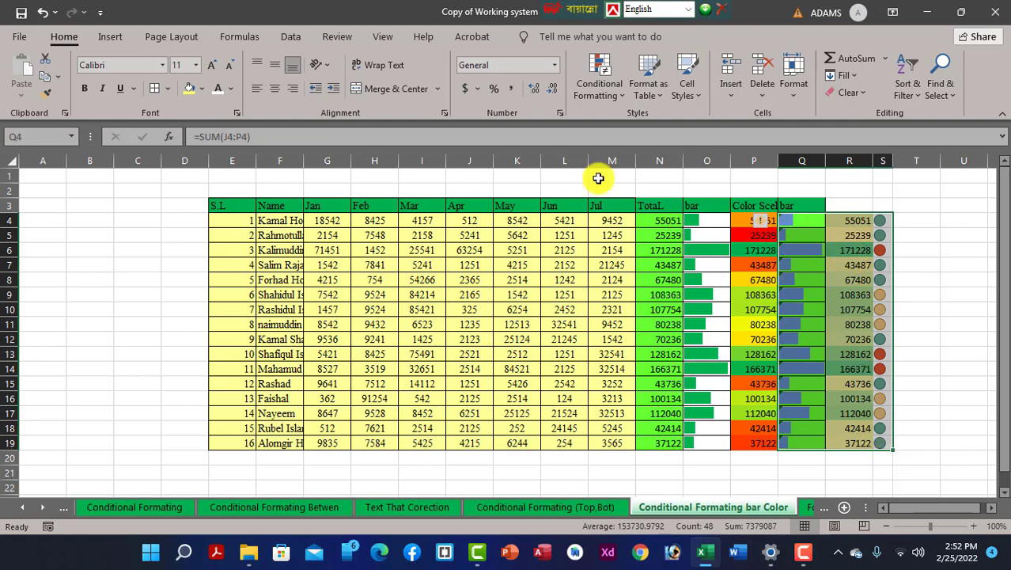
{"action": "left_click", "coordinate": [616, 94]}
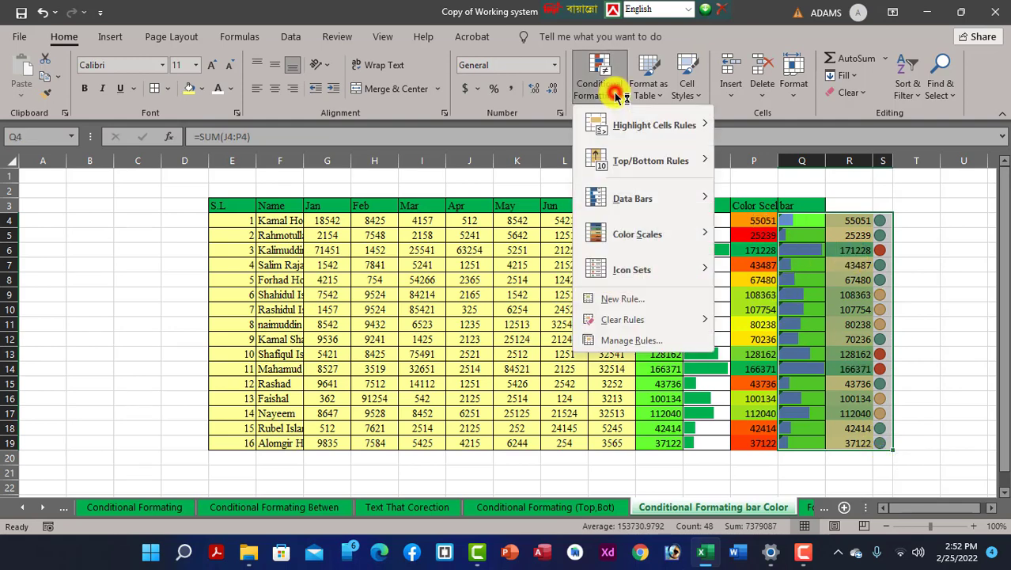
{"action": "left_click", "coordinate": [625, 320]}
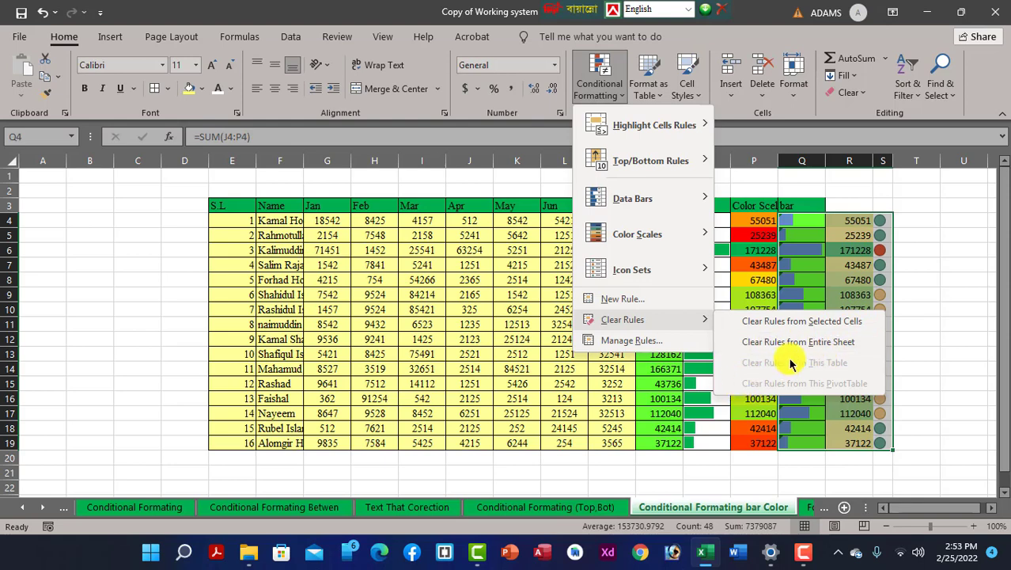
{"action": "left_click", "coordinate": [808, 324]}
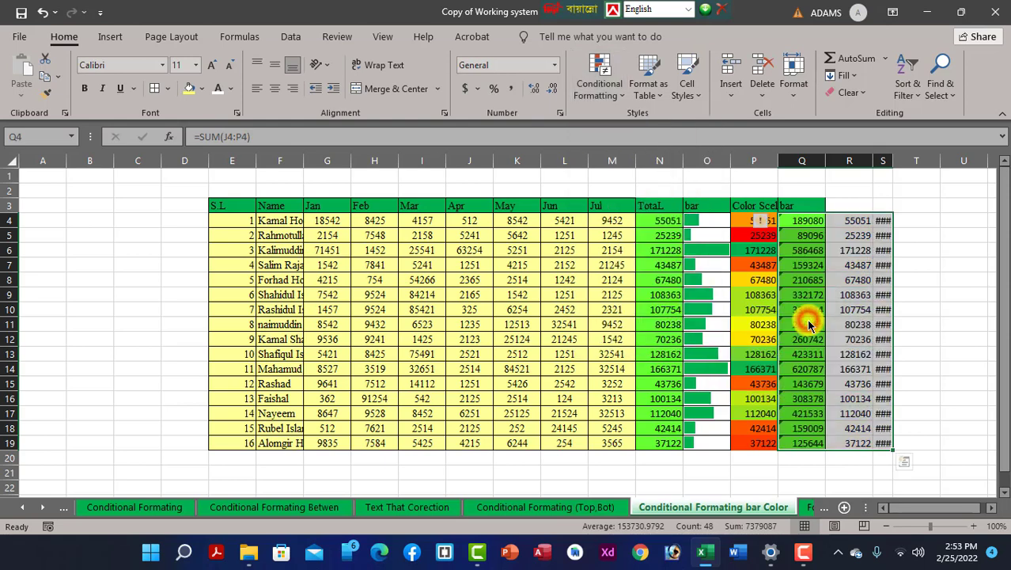
Step: Widen column S enough to display its numbers in full
{"action": "left_click", "coordinate": [906, 338]}
{"action": "left_click", "coordinate": [897, 279]}
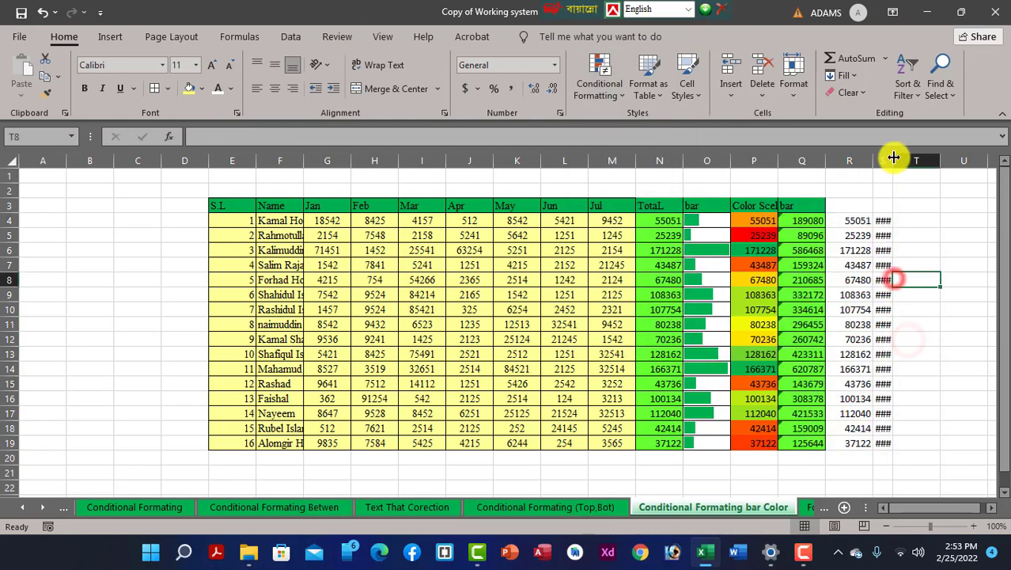
{"action": "left_click_drag", "start_coordinate": [893, 159], "coordinate": [916, 162]}
{"action": "left_click", "coordinate": [894, 250]}
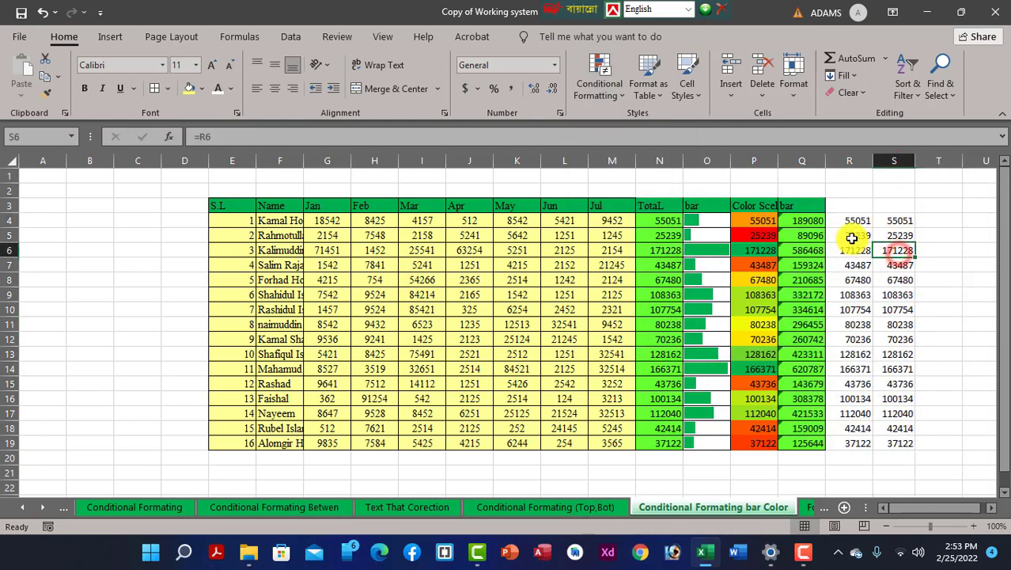
{"action": "left_click", "coordinate": [812, 219]}
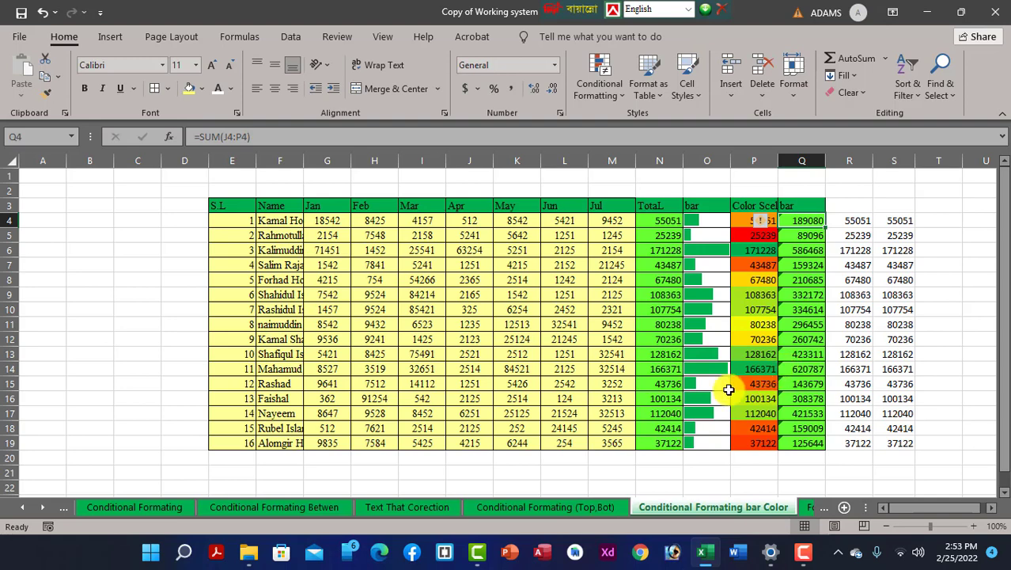
{"action": "left_click", "coordinate": [839, 220]}
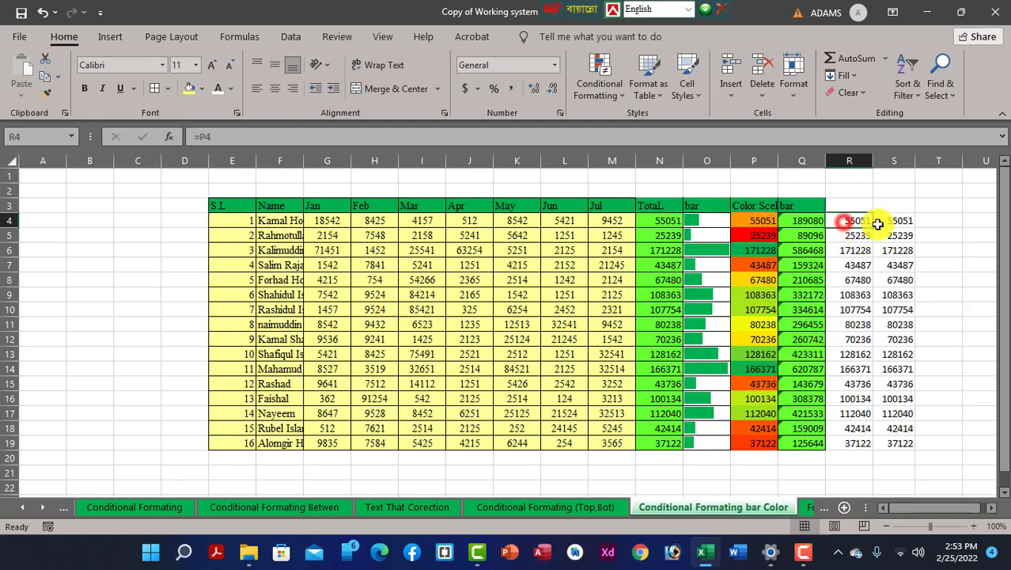
{"action": "left_click", "coordinate": [898, 221]}
{"action": "left_click", "coordinate": [896, 327]}
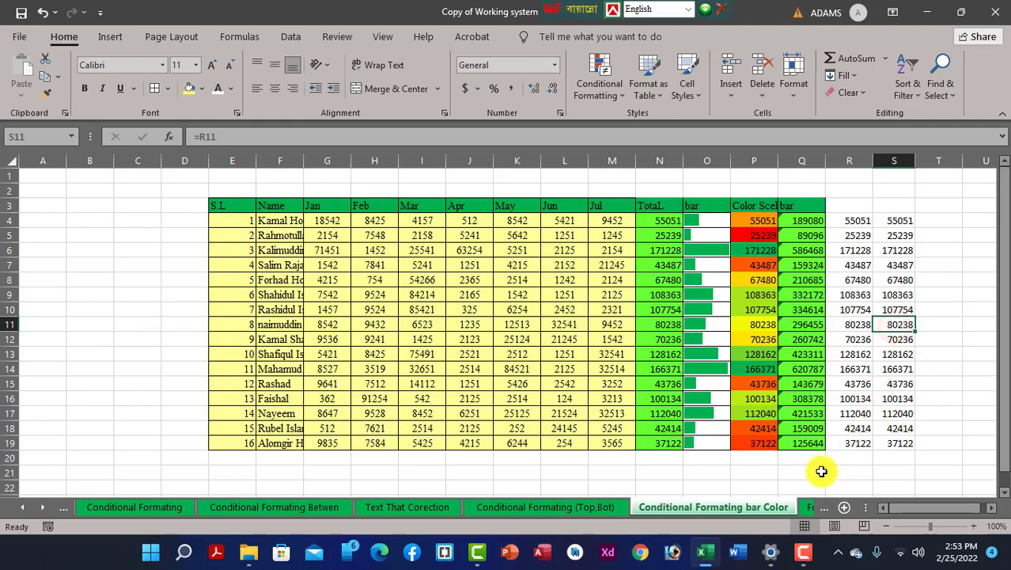